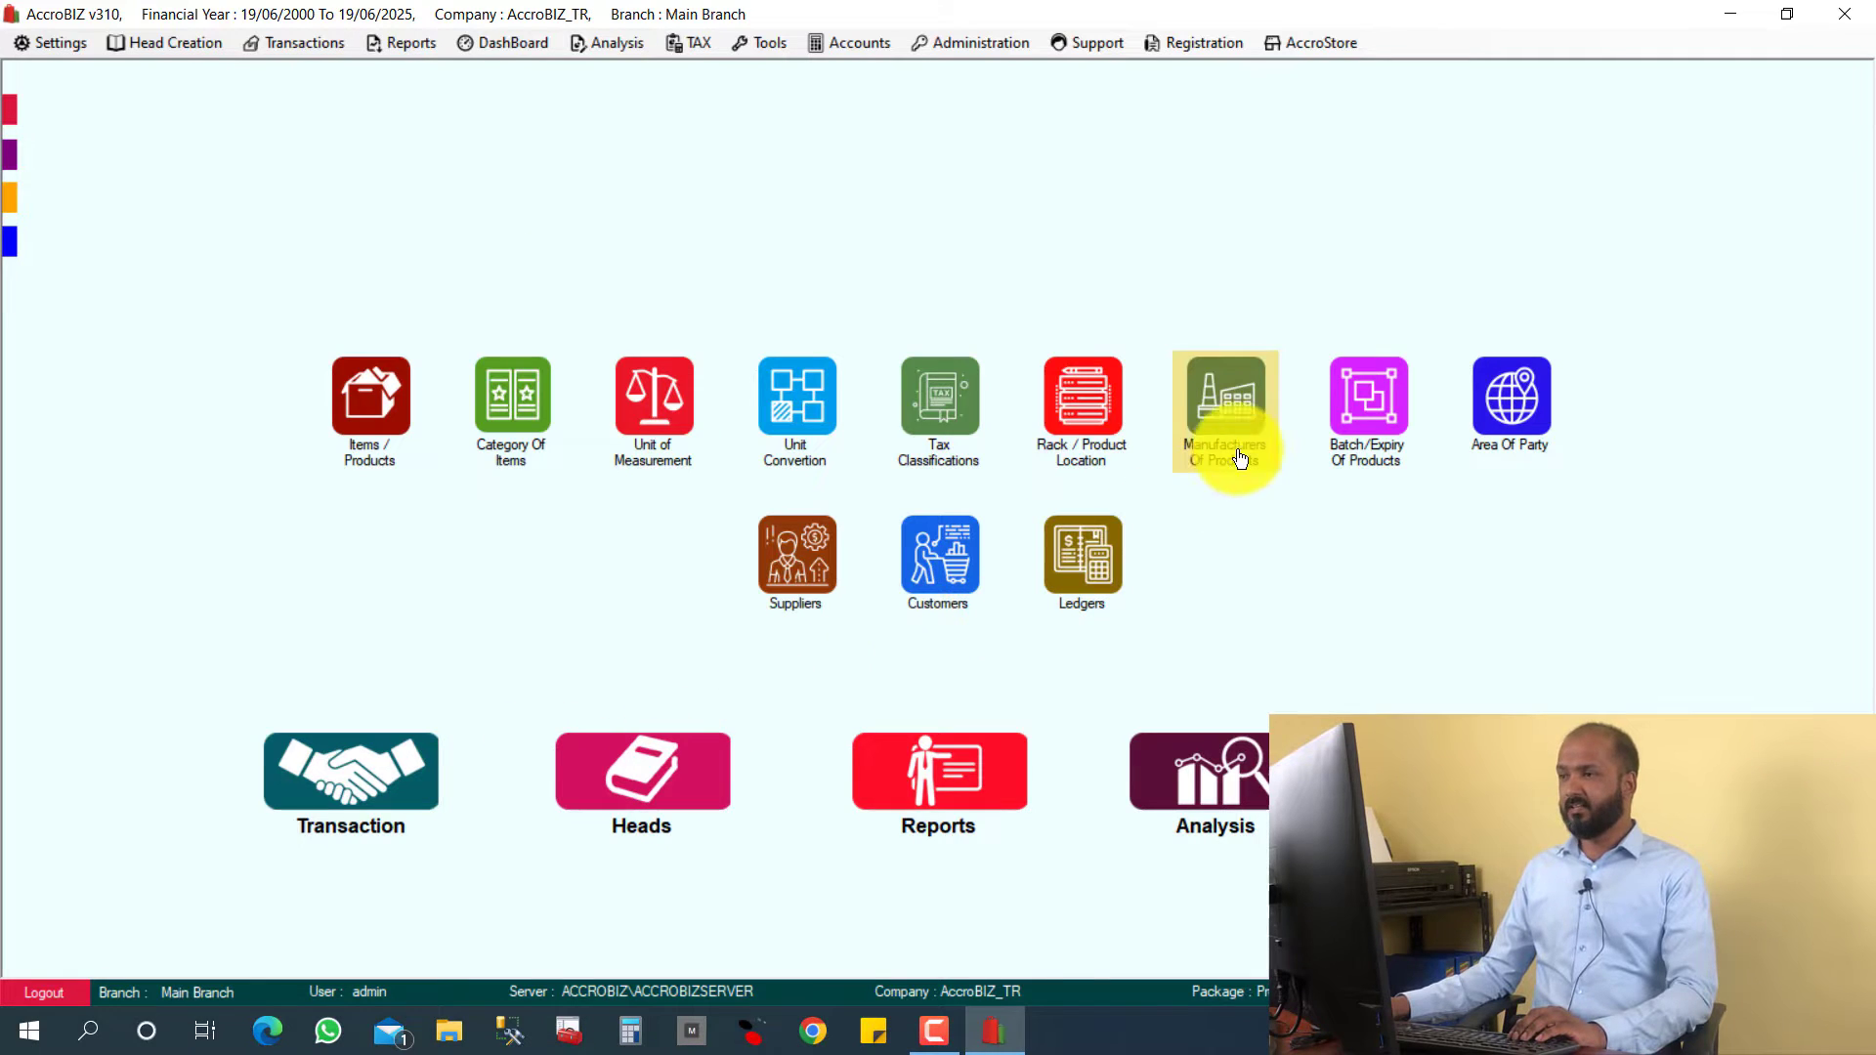
# Open the rack list and review the products on racks A22, RACK22 and DEFAULT.
pyautogui.click(1076, 423)
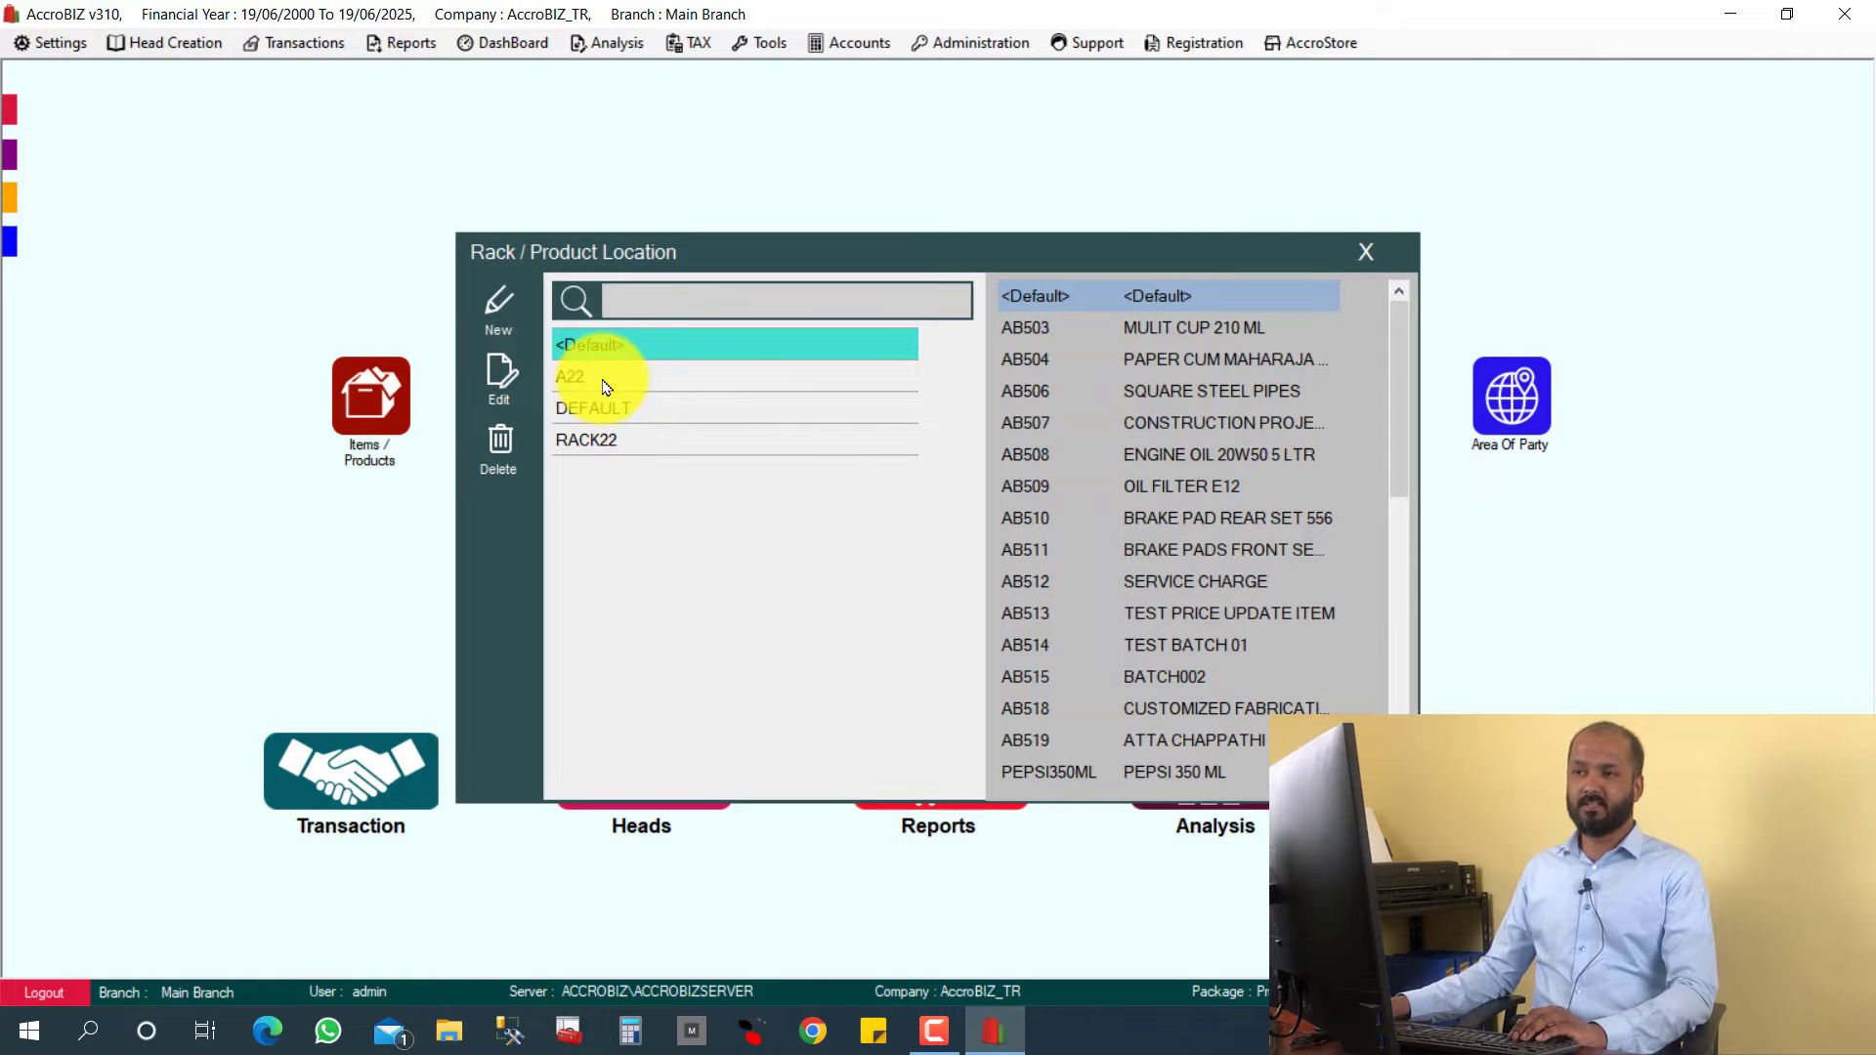
pyautogui.click(606, 382)
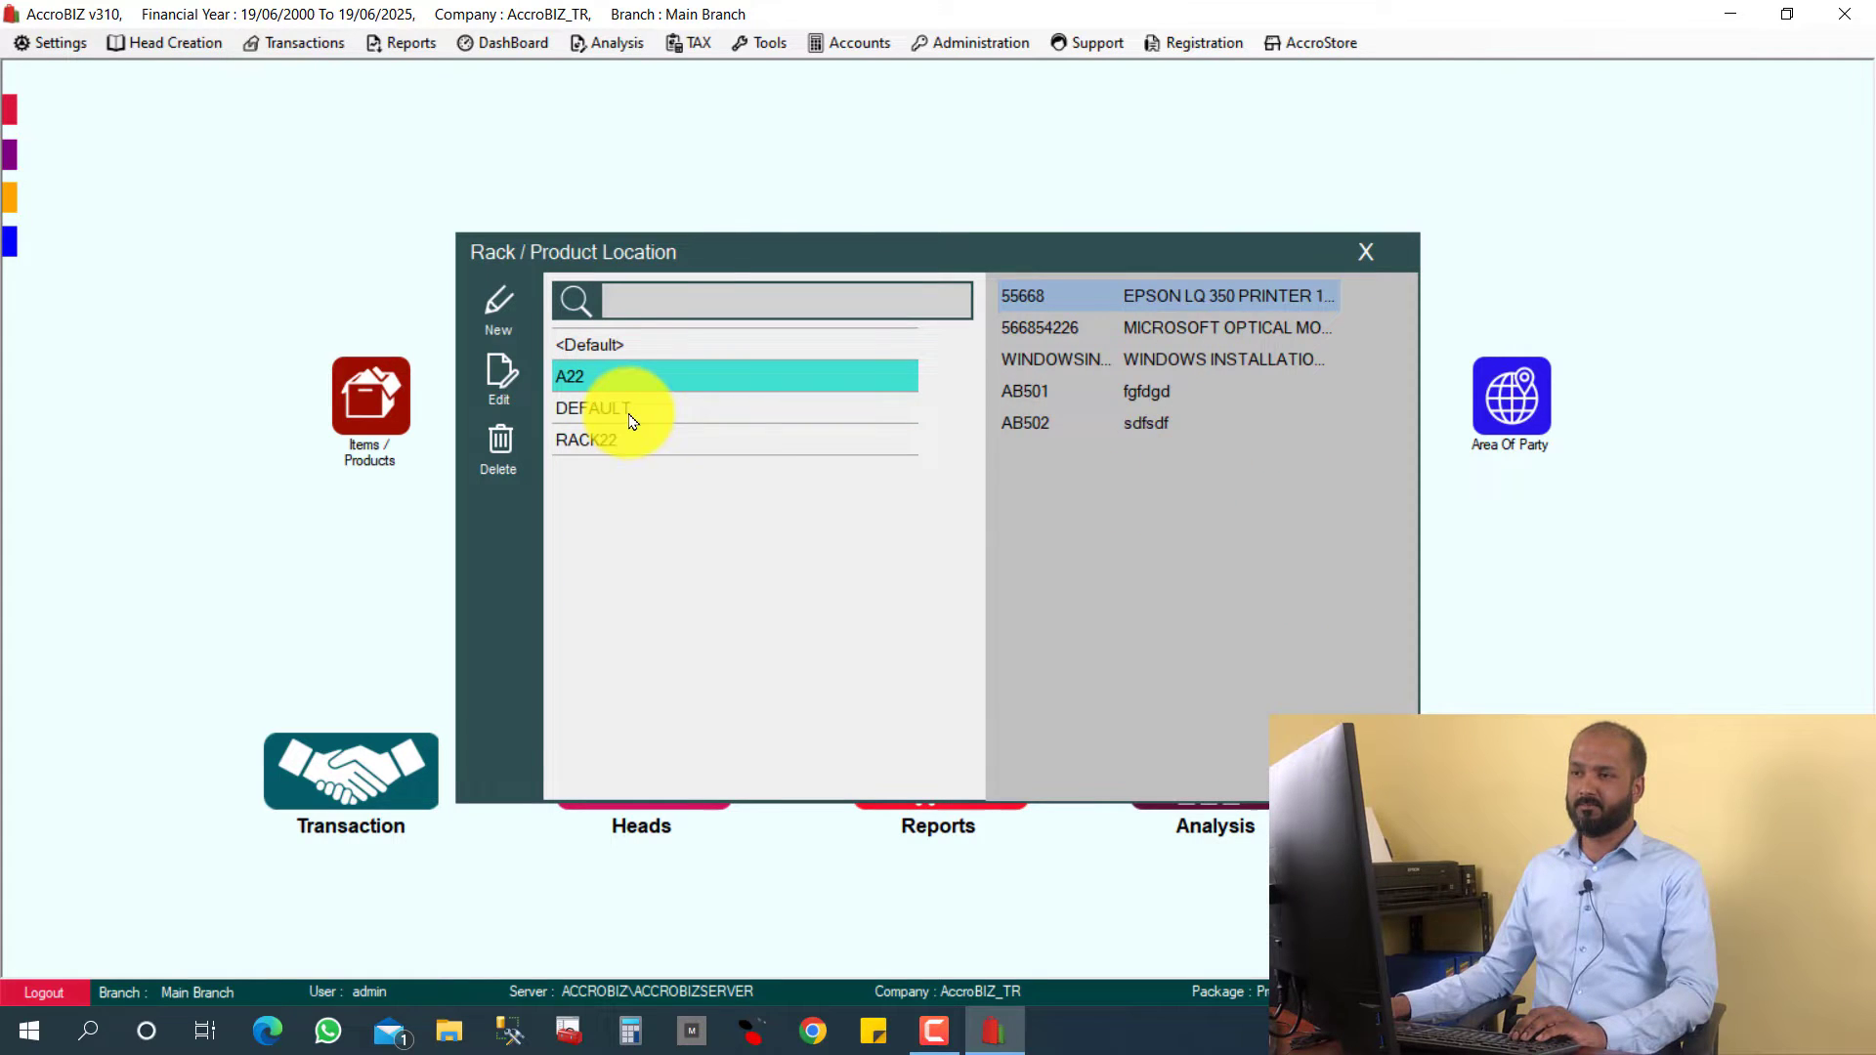
pyautogui.click(630, 411)
pyautogui.click(649, 445)
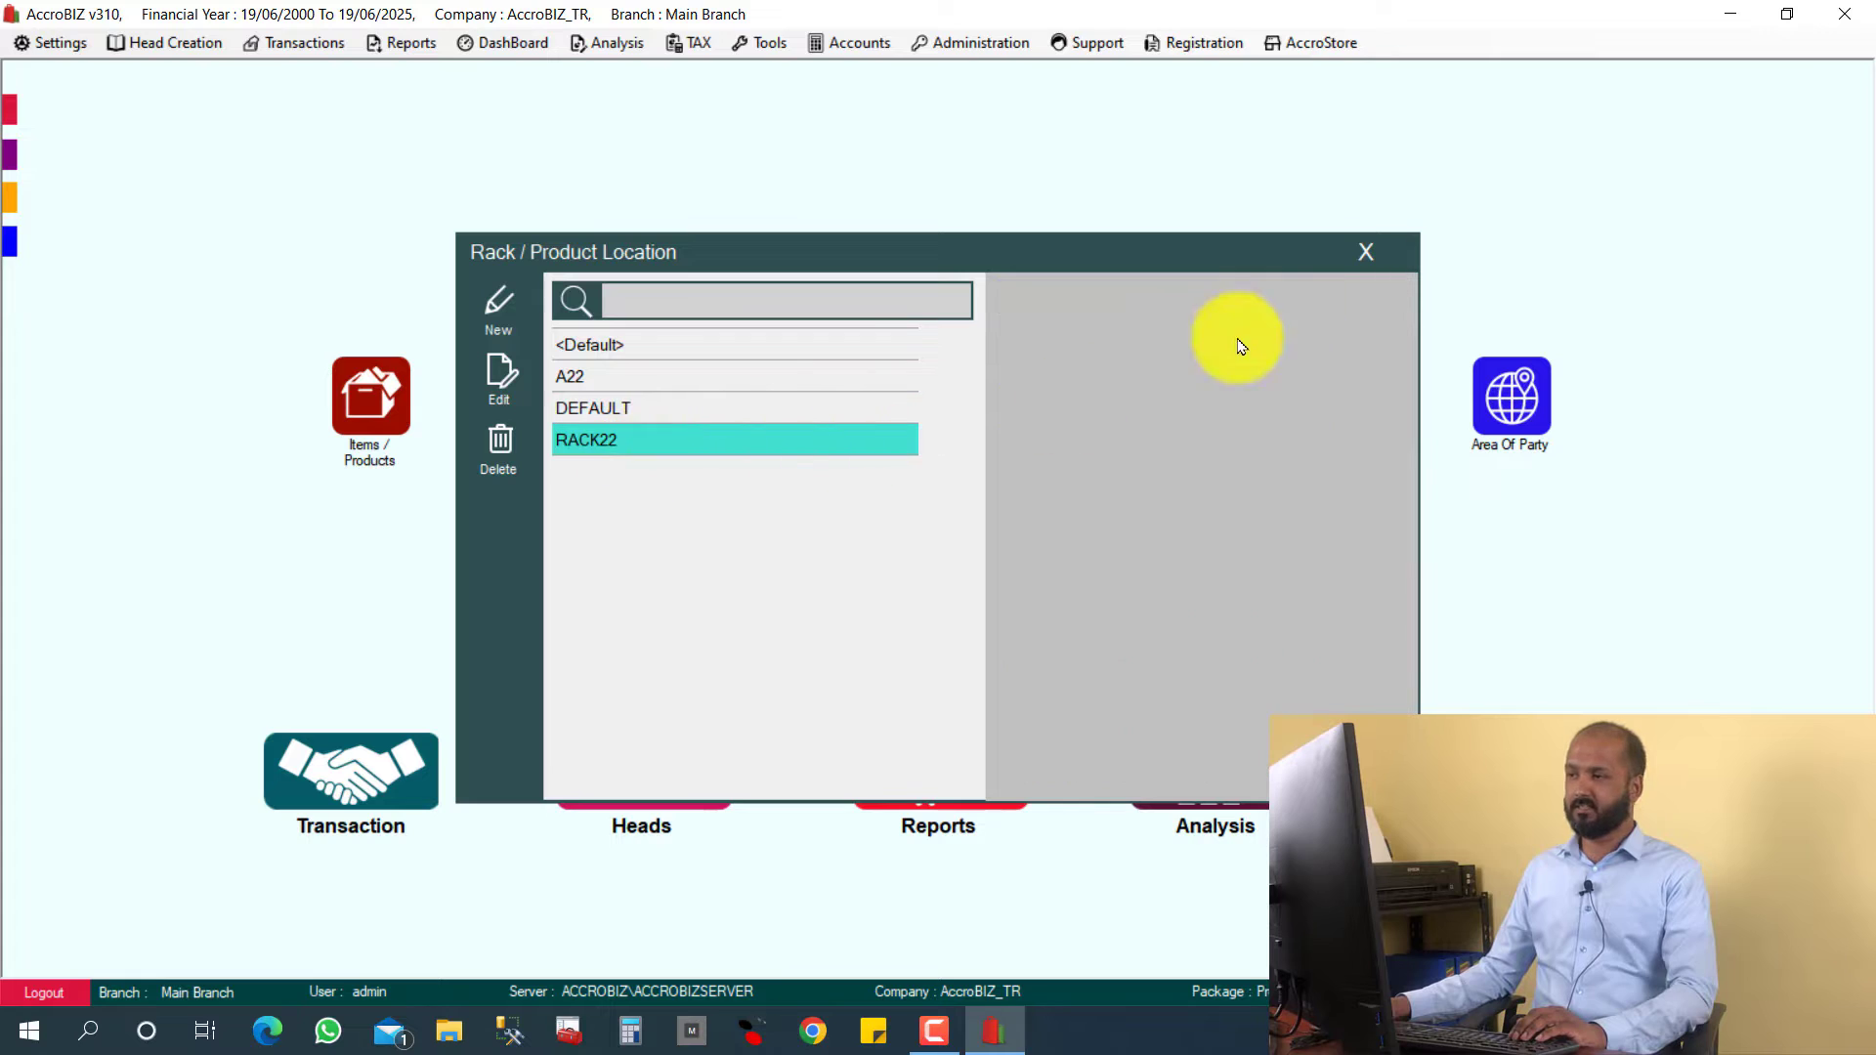
pyautogui.click(628, 408)
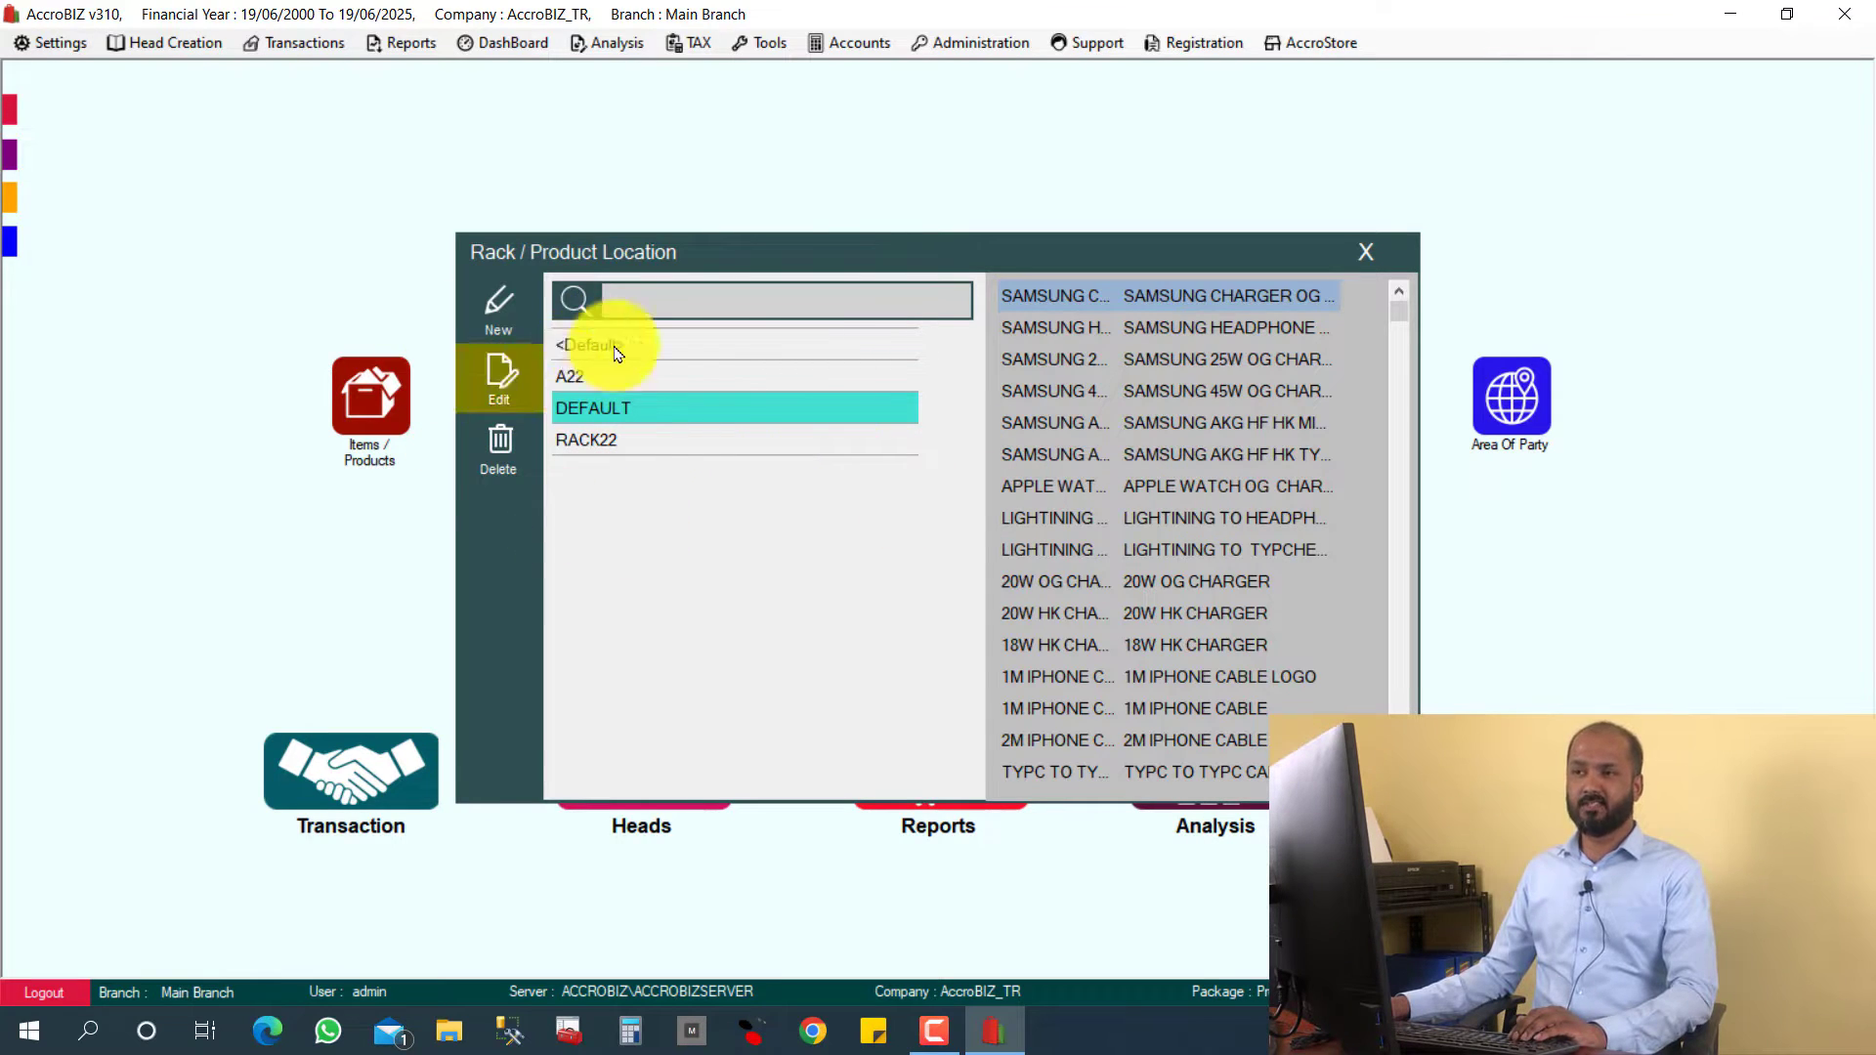
# Create and save a new rack named AB35, then view its products.
pyautogui.click(500, 322)
pyautogui.click(760, 529)
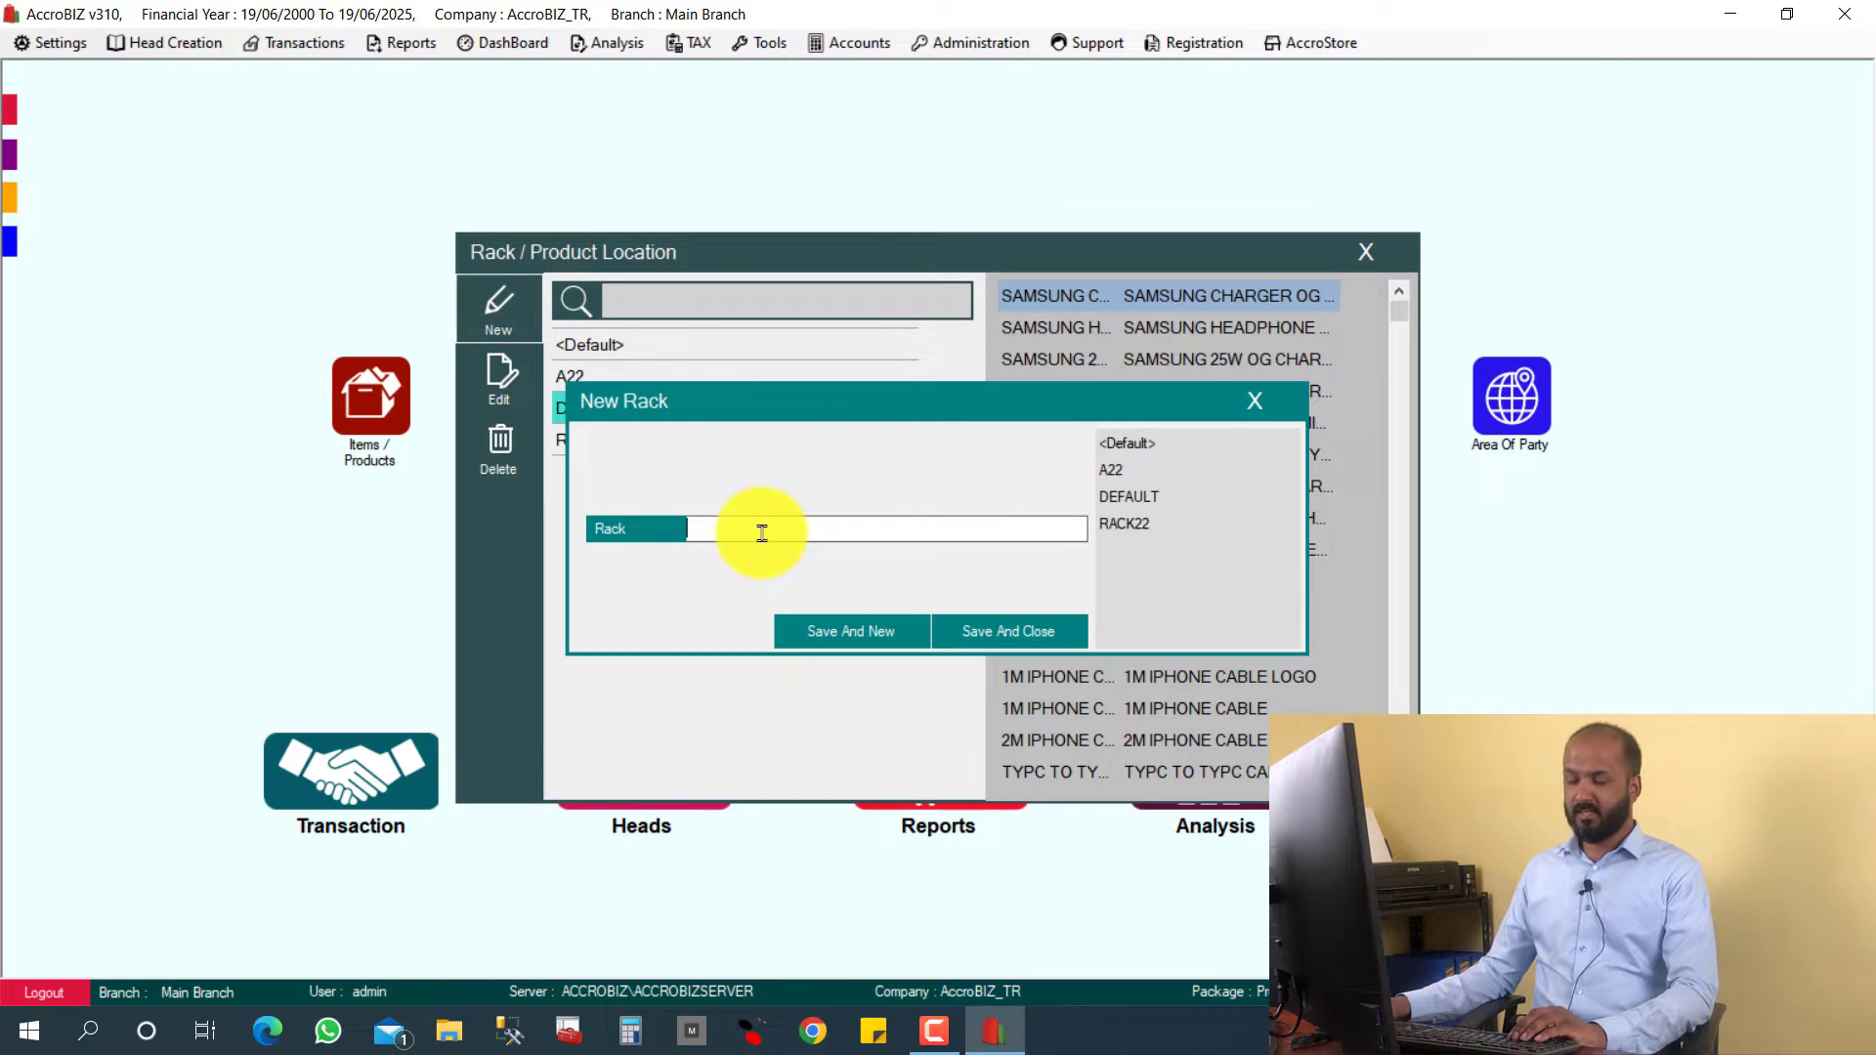
pyautogui.write('AB35')
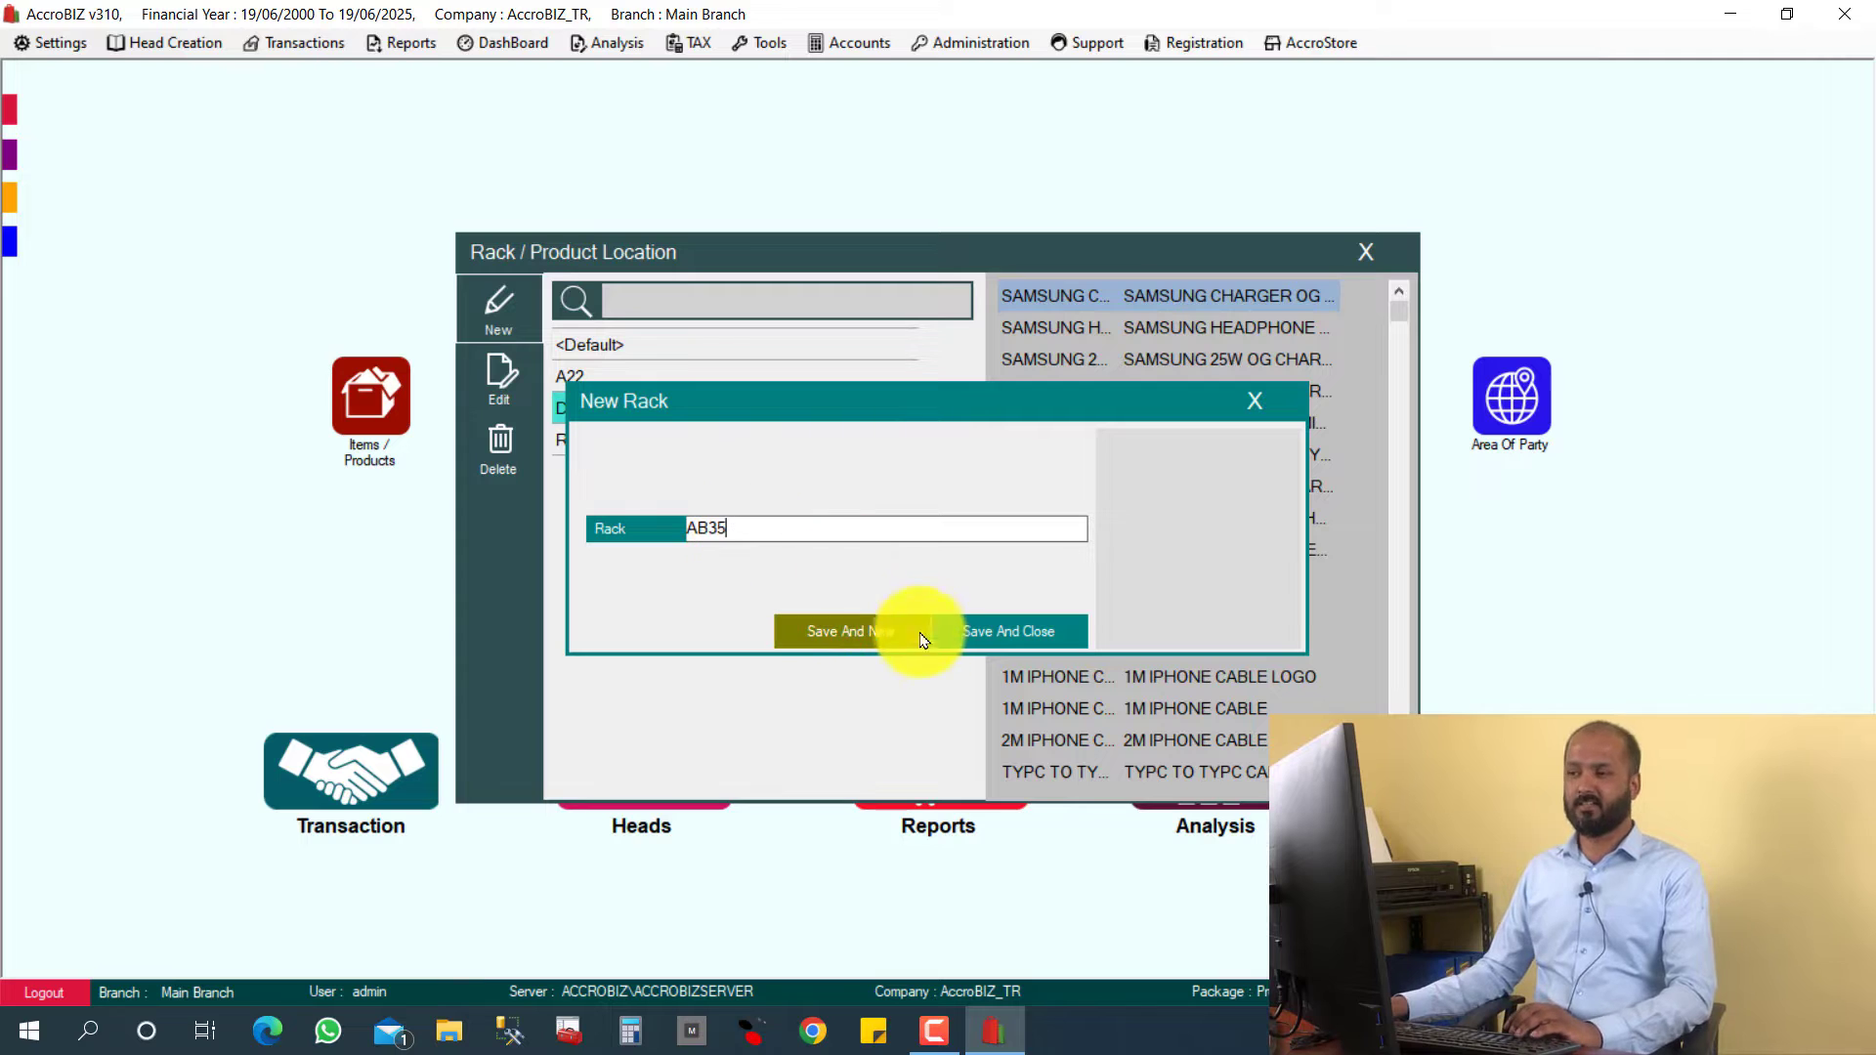
pyautogui.click(1002, 644)
pyautogui.click(596, 474)
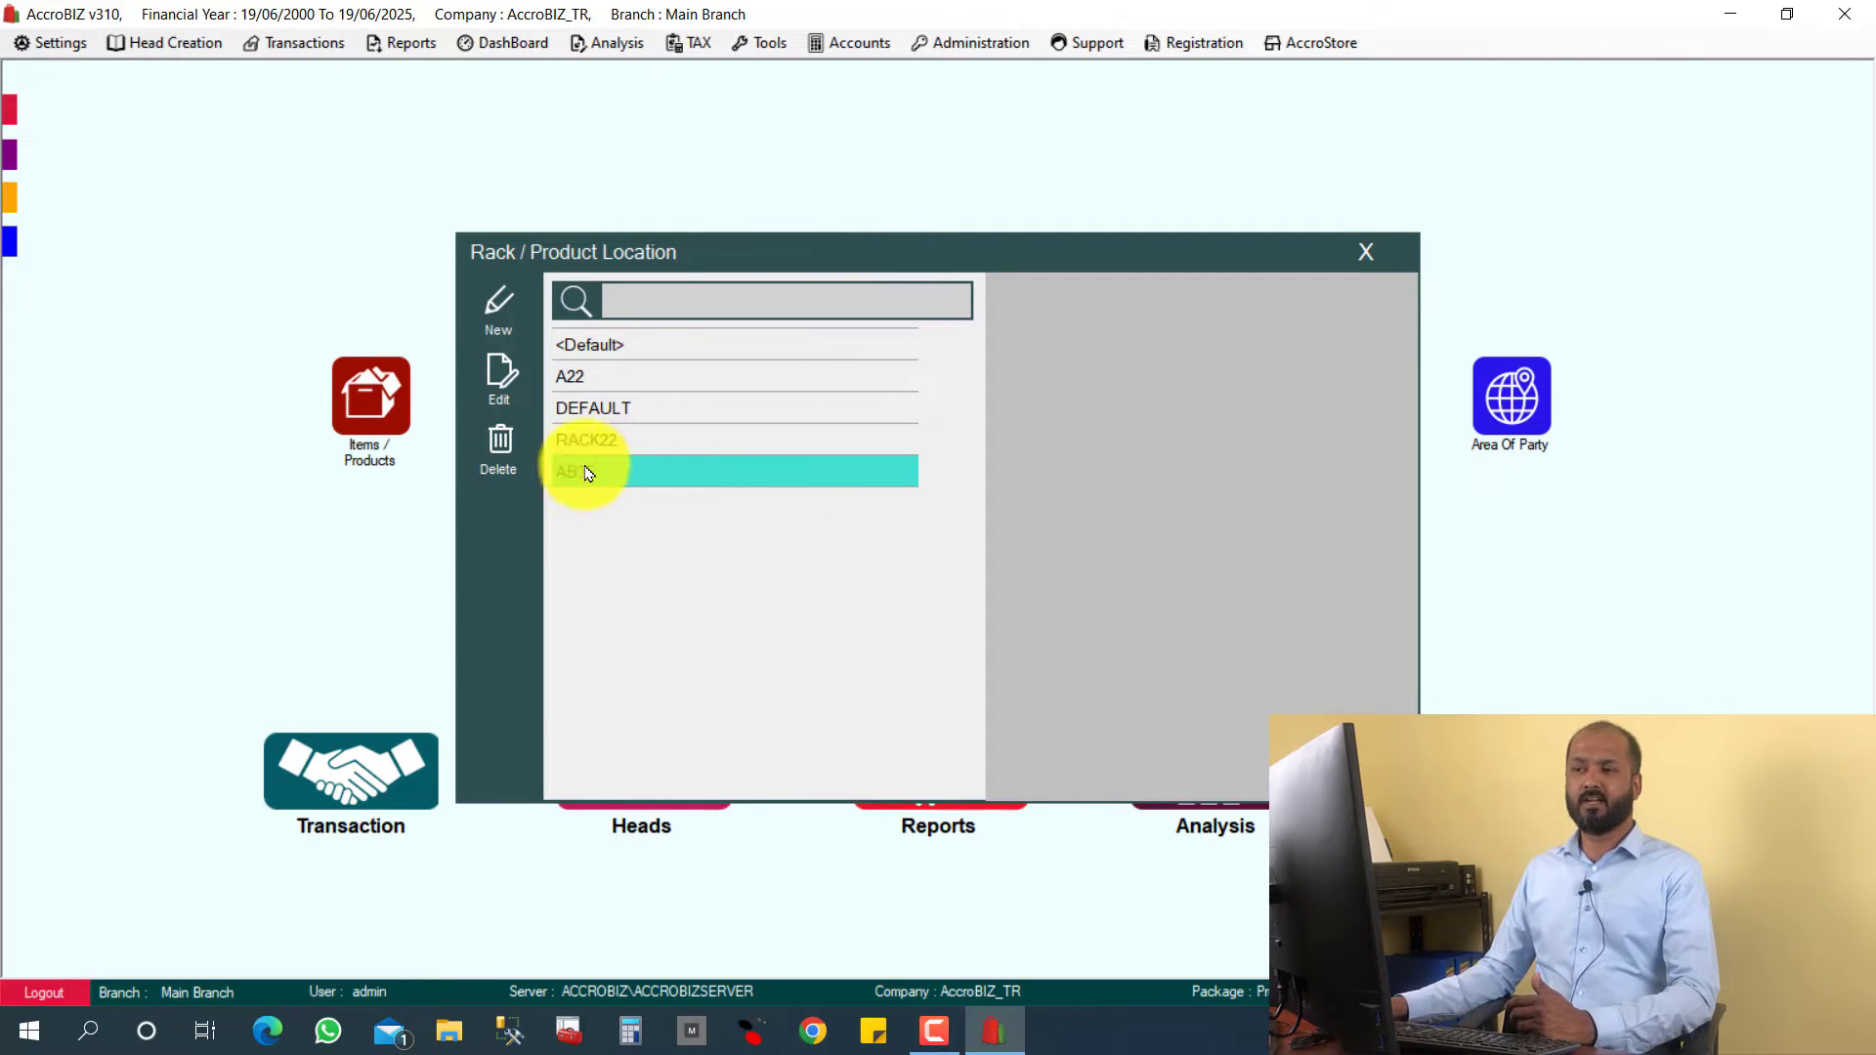
# Close the rack list and start a new GOODS item named ABC APPLE.
pyautogui.click(1364, 253)
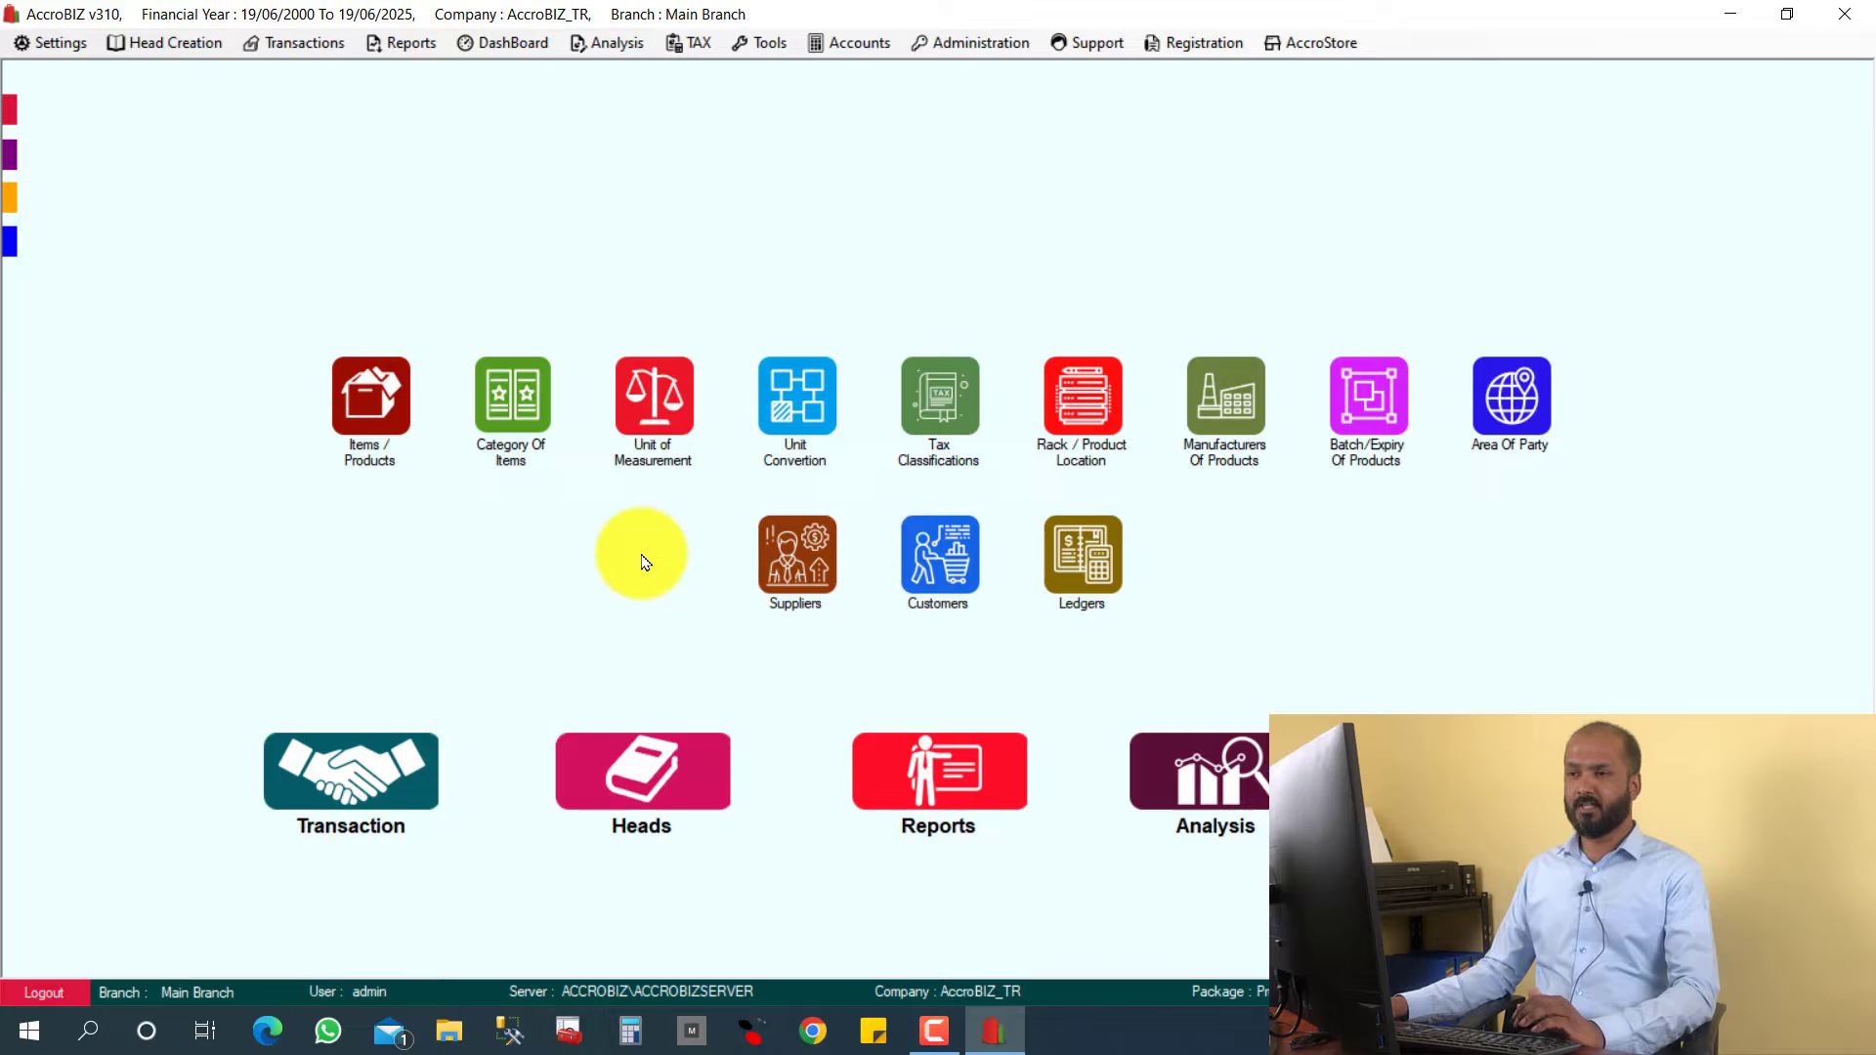
pyautogui.click(825, 292)
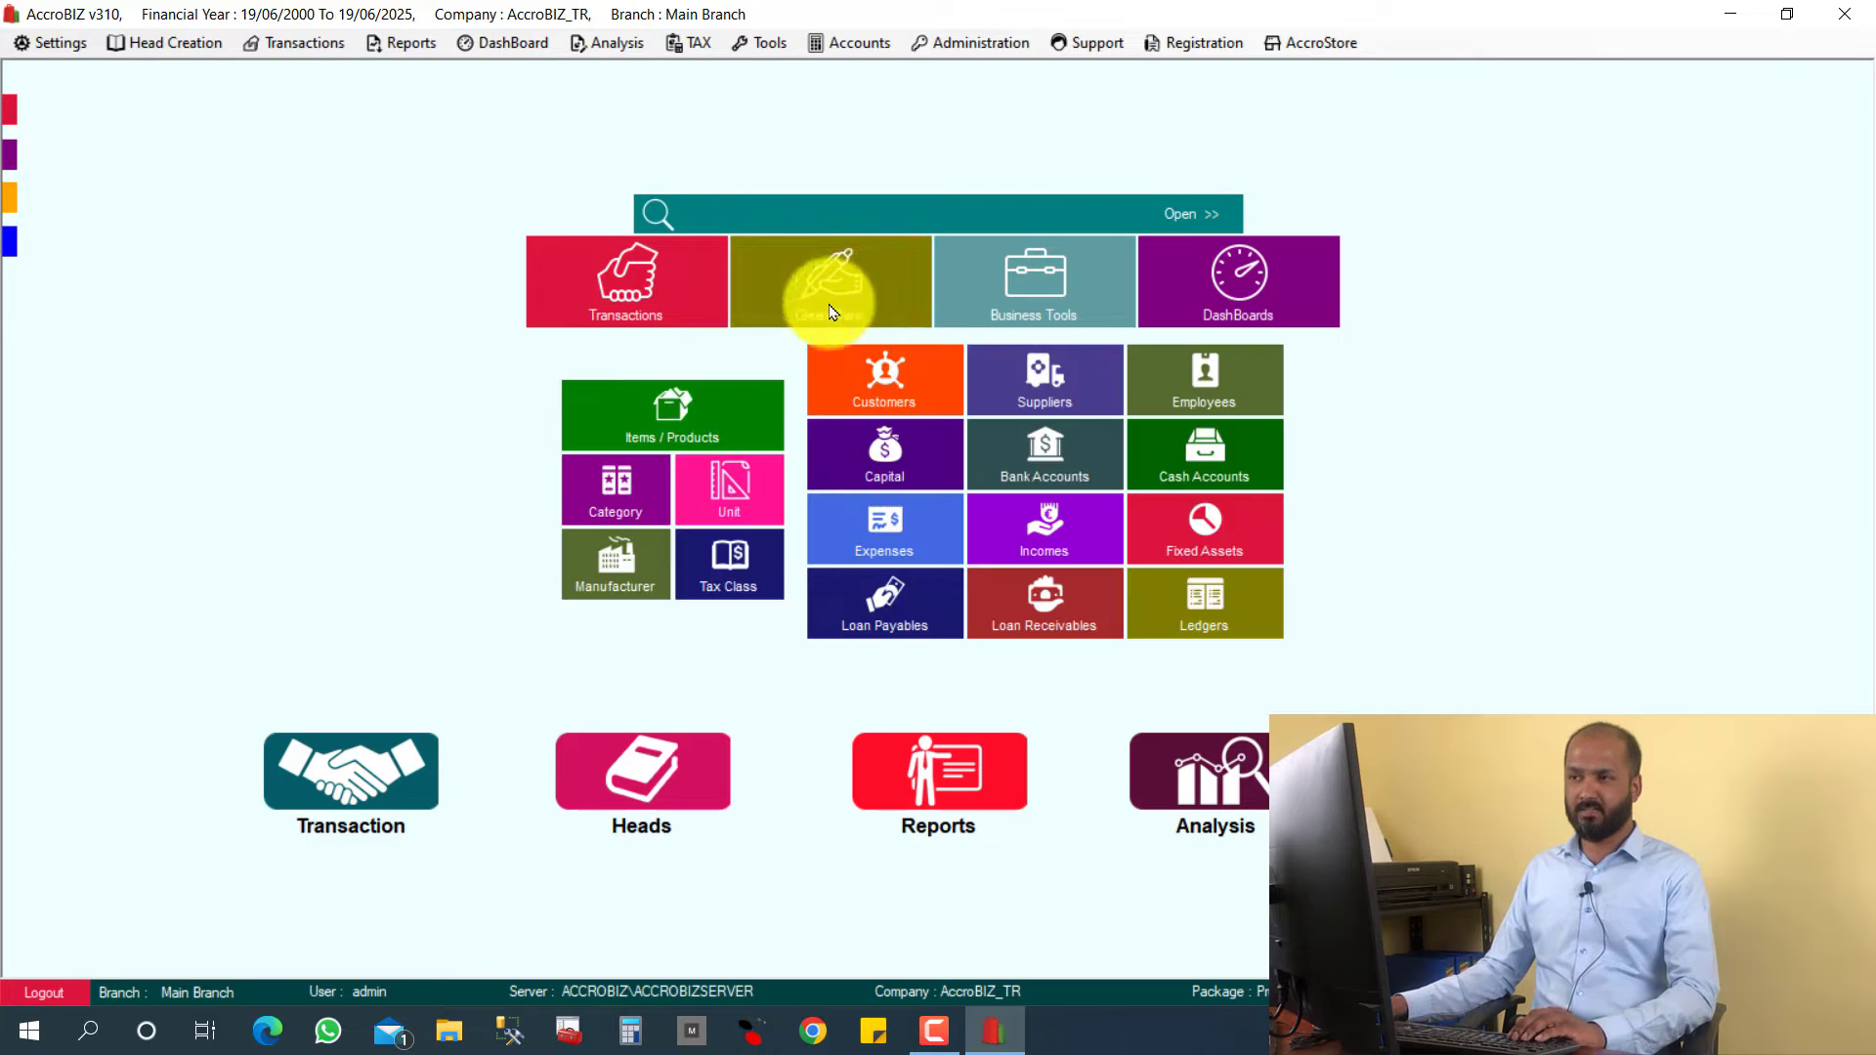
pyautogui.click(710, 424)
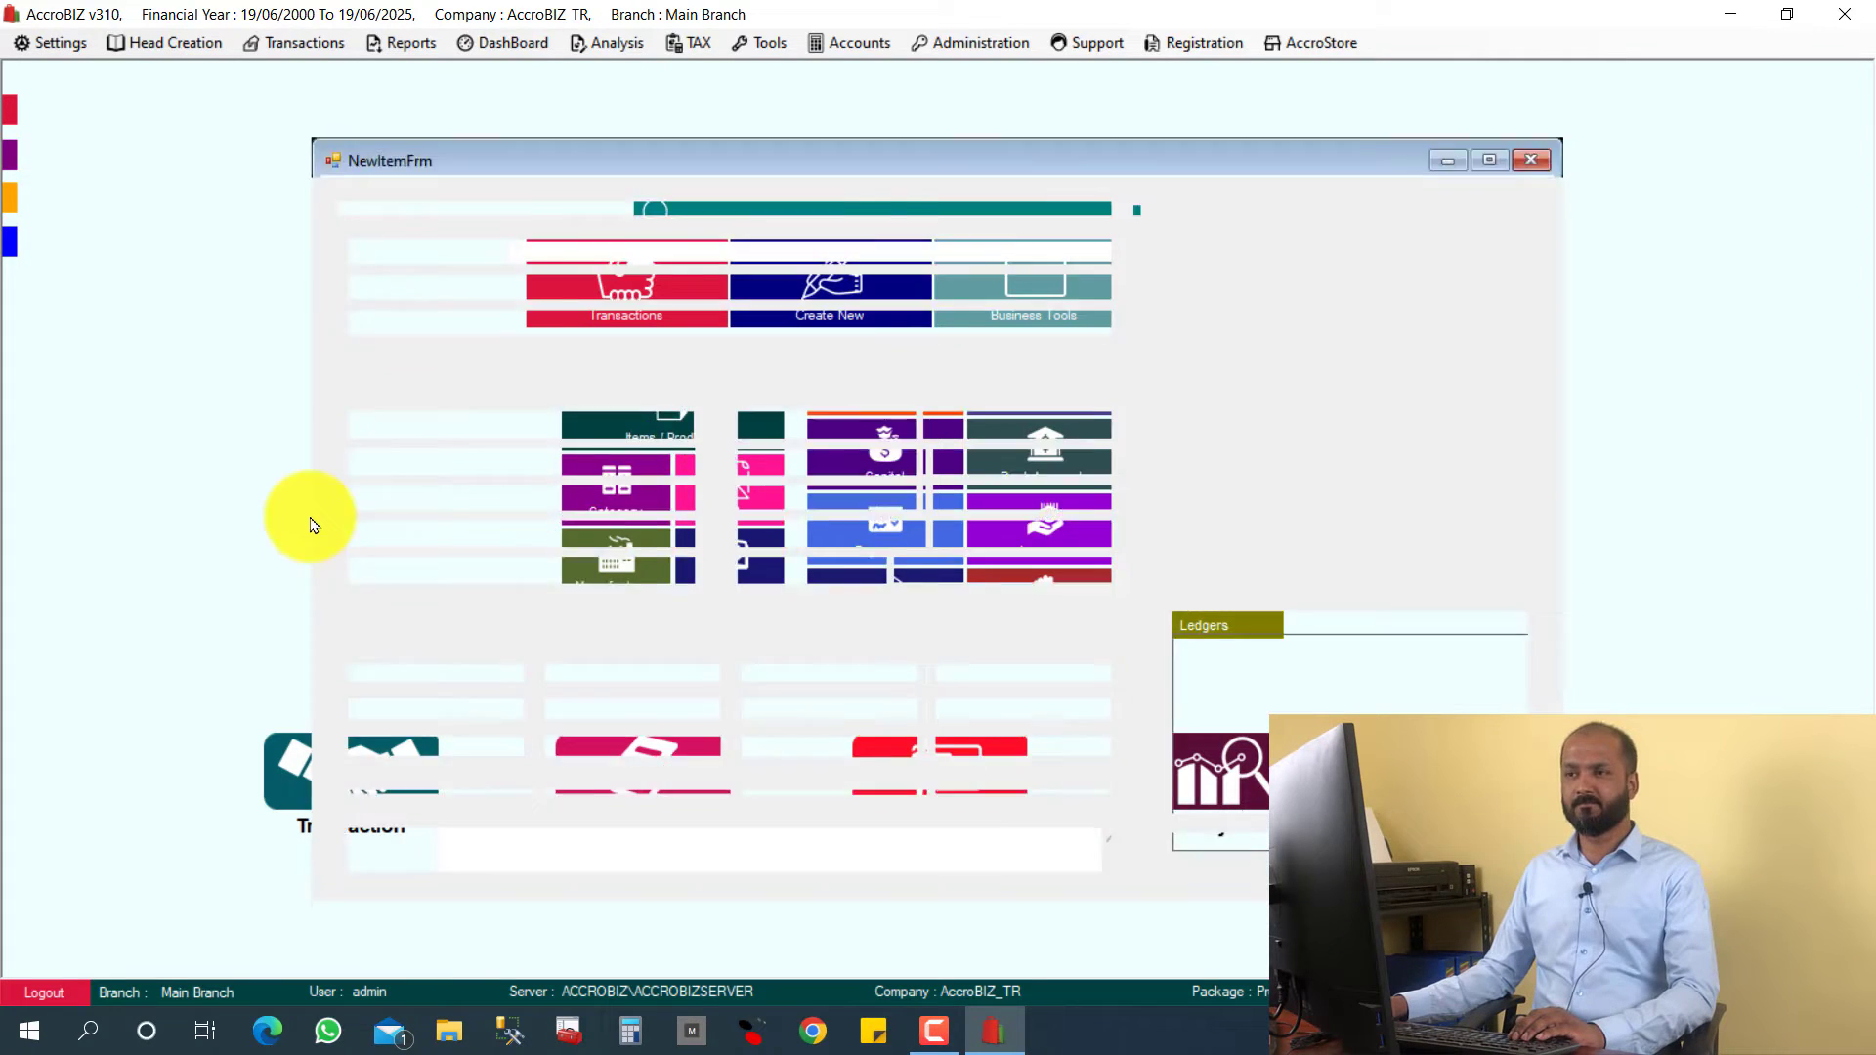
pyautogui.write('ABC')
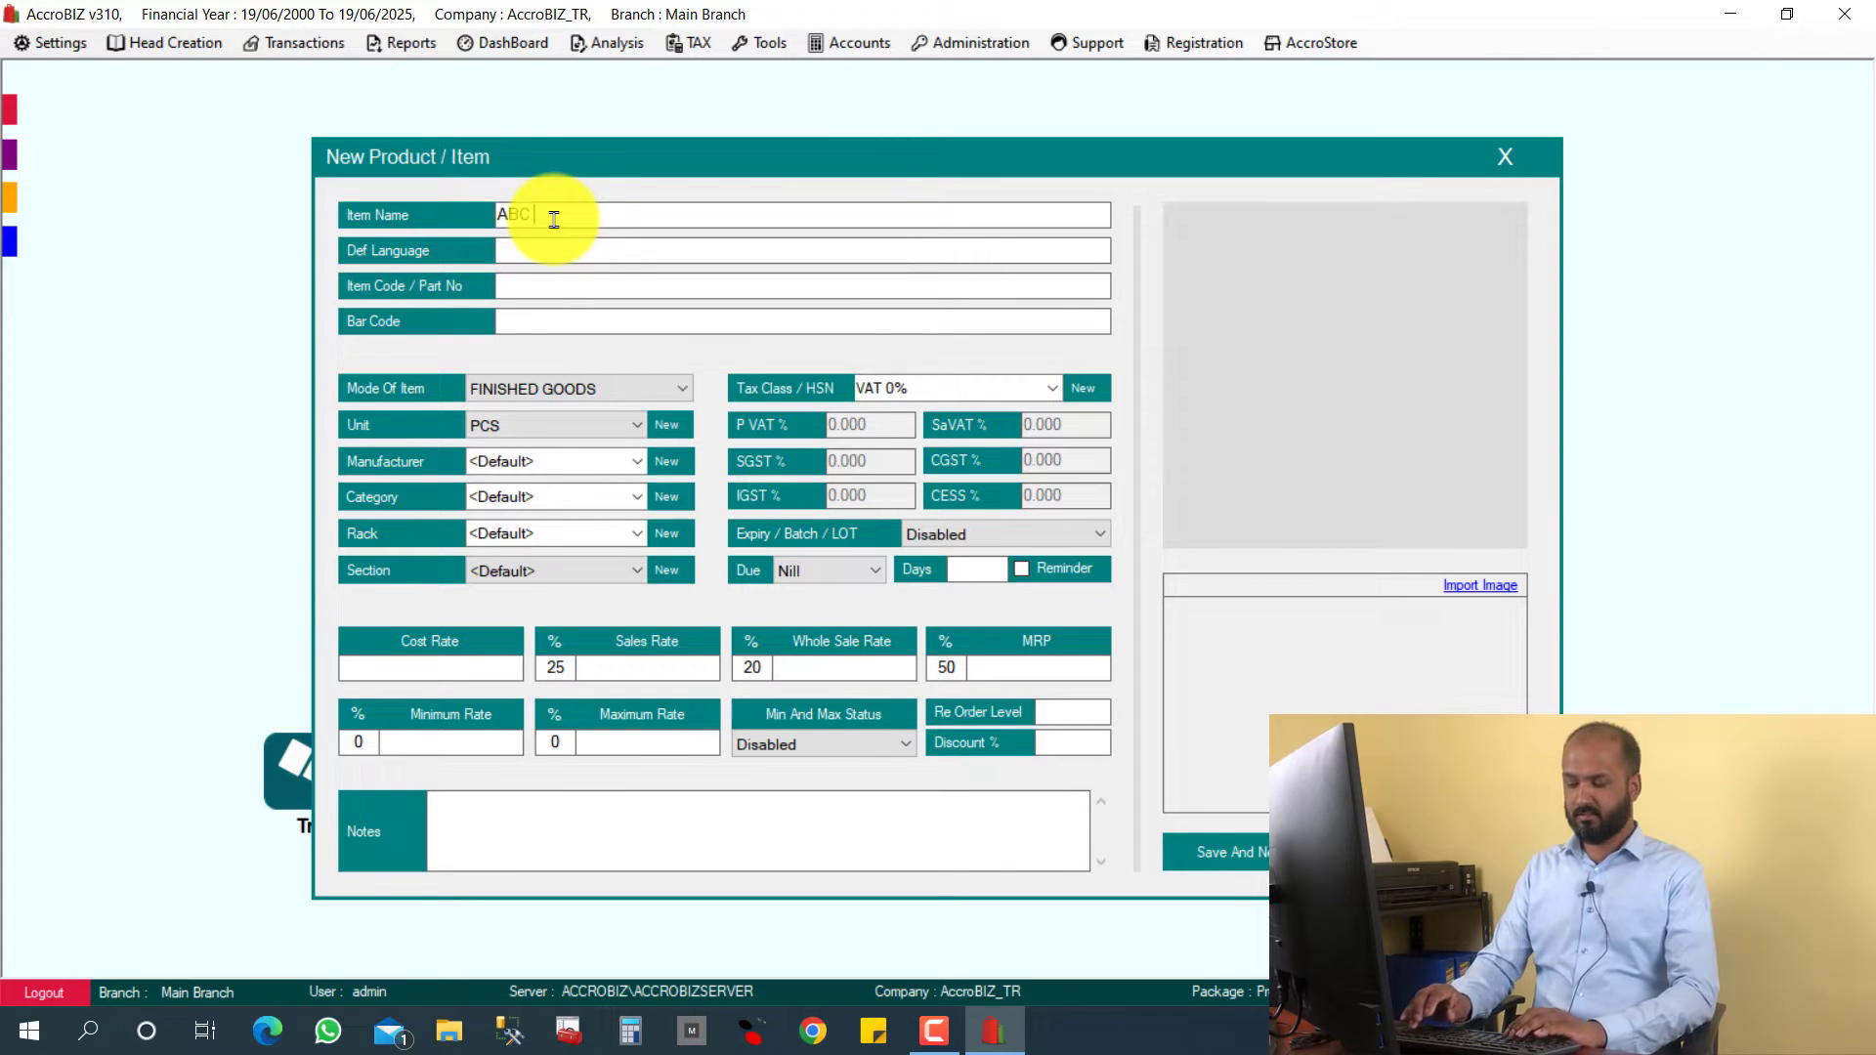
pyautogui.write(' APPLE')
pyautogui.press('Return')
pyautogui.press('Return')
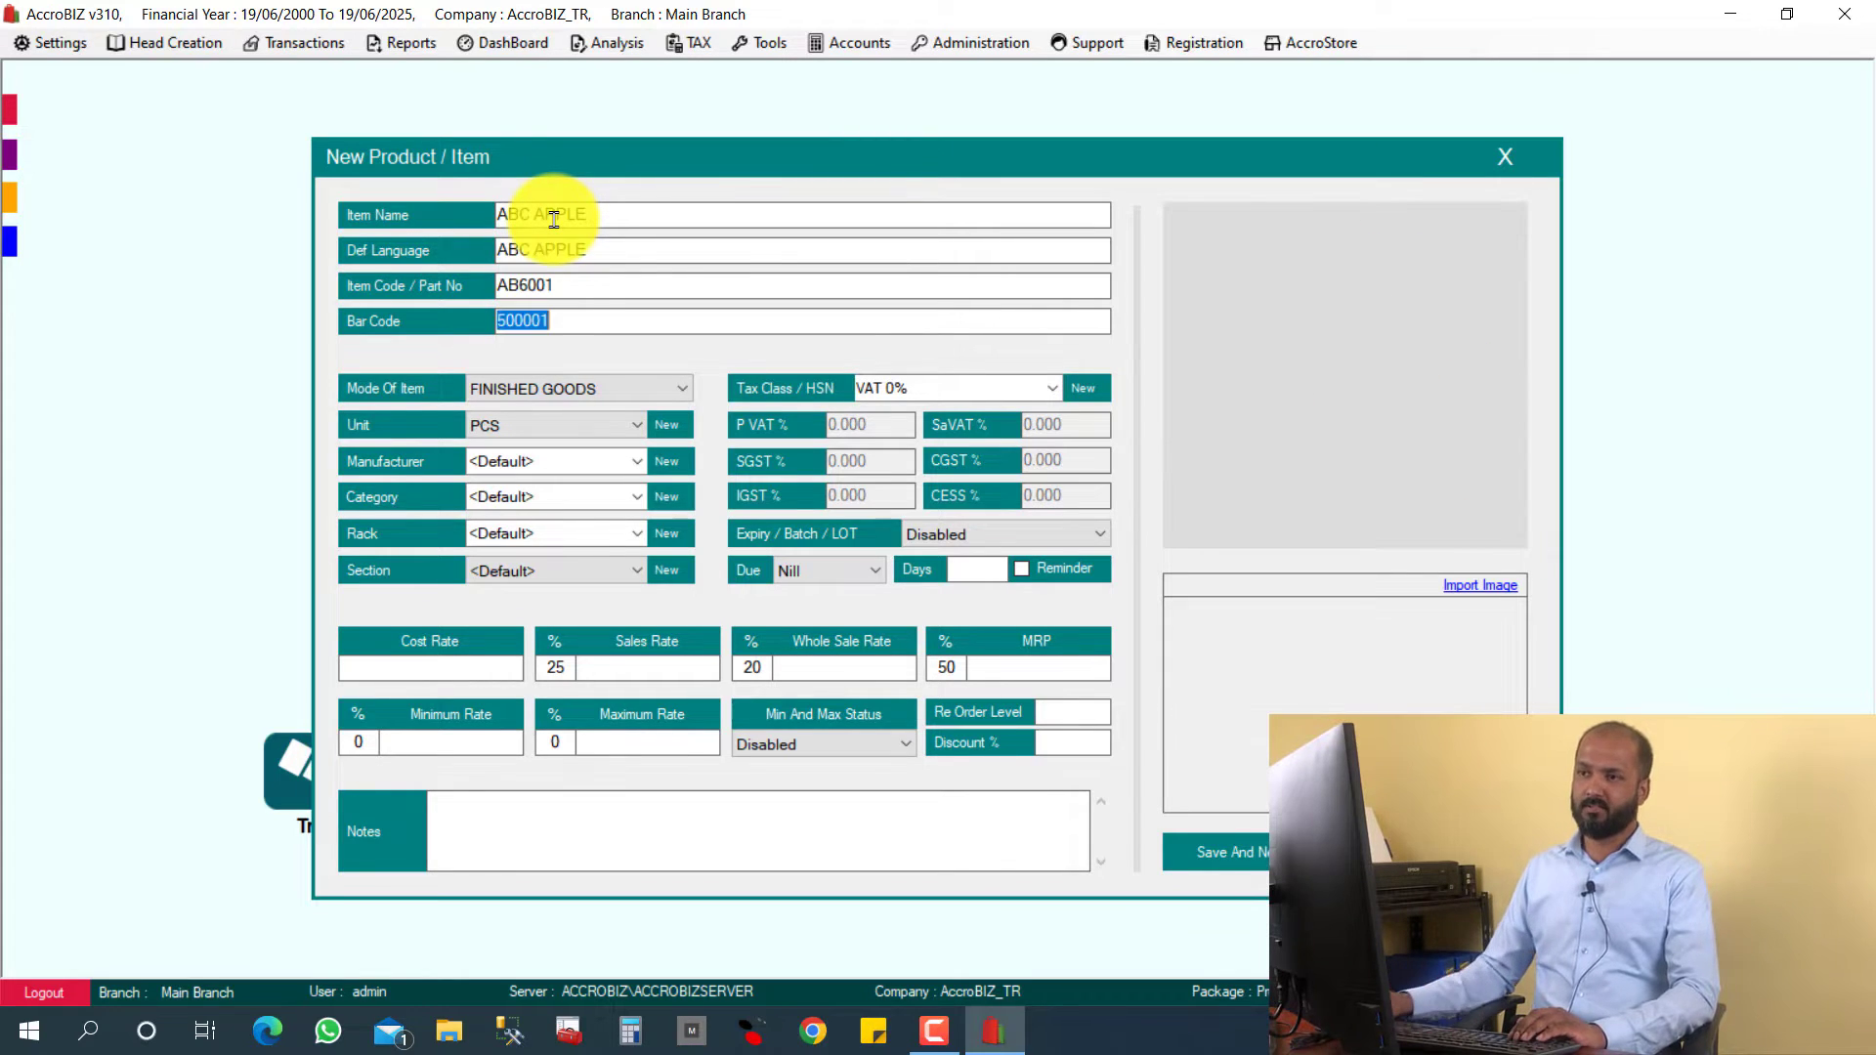
pyautogui.click(544, 389)
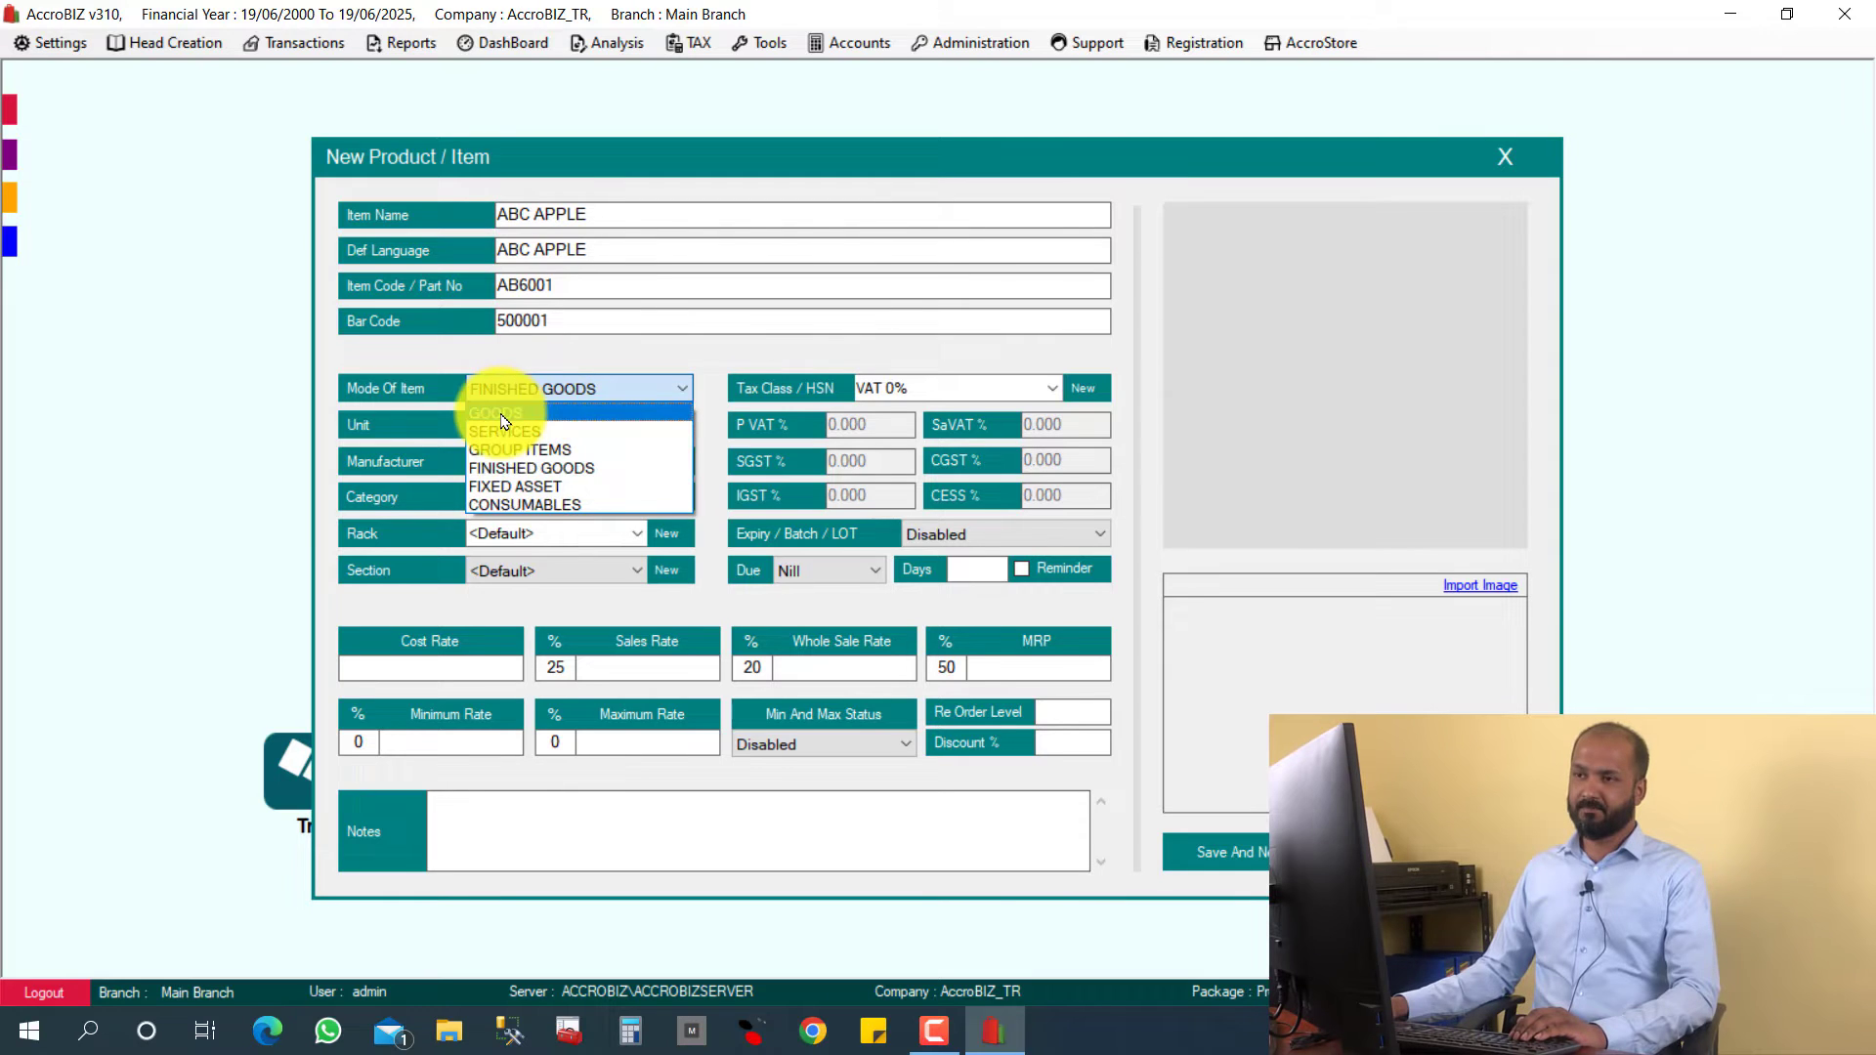
pyautogui.click(504, 421)
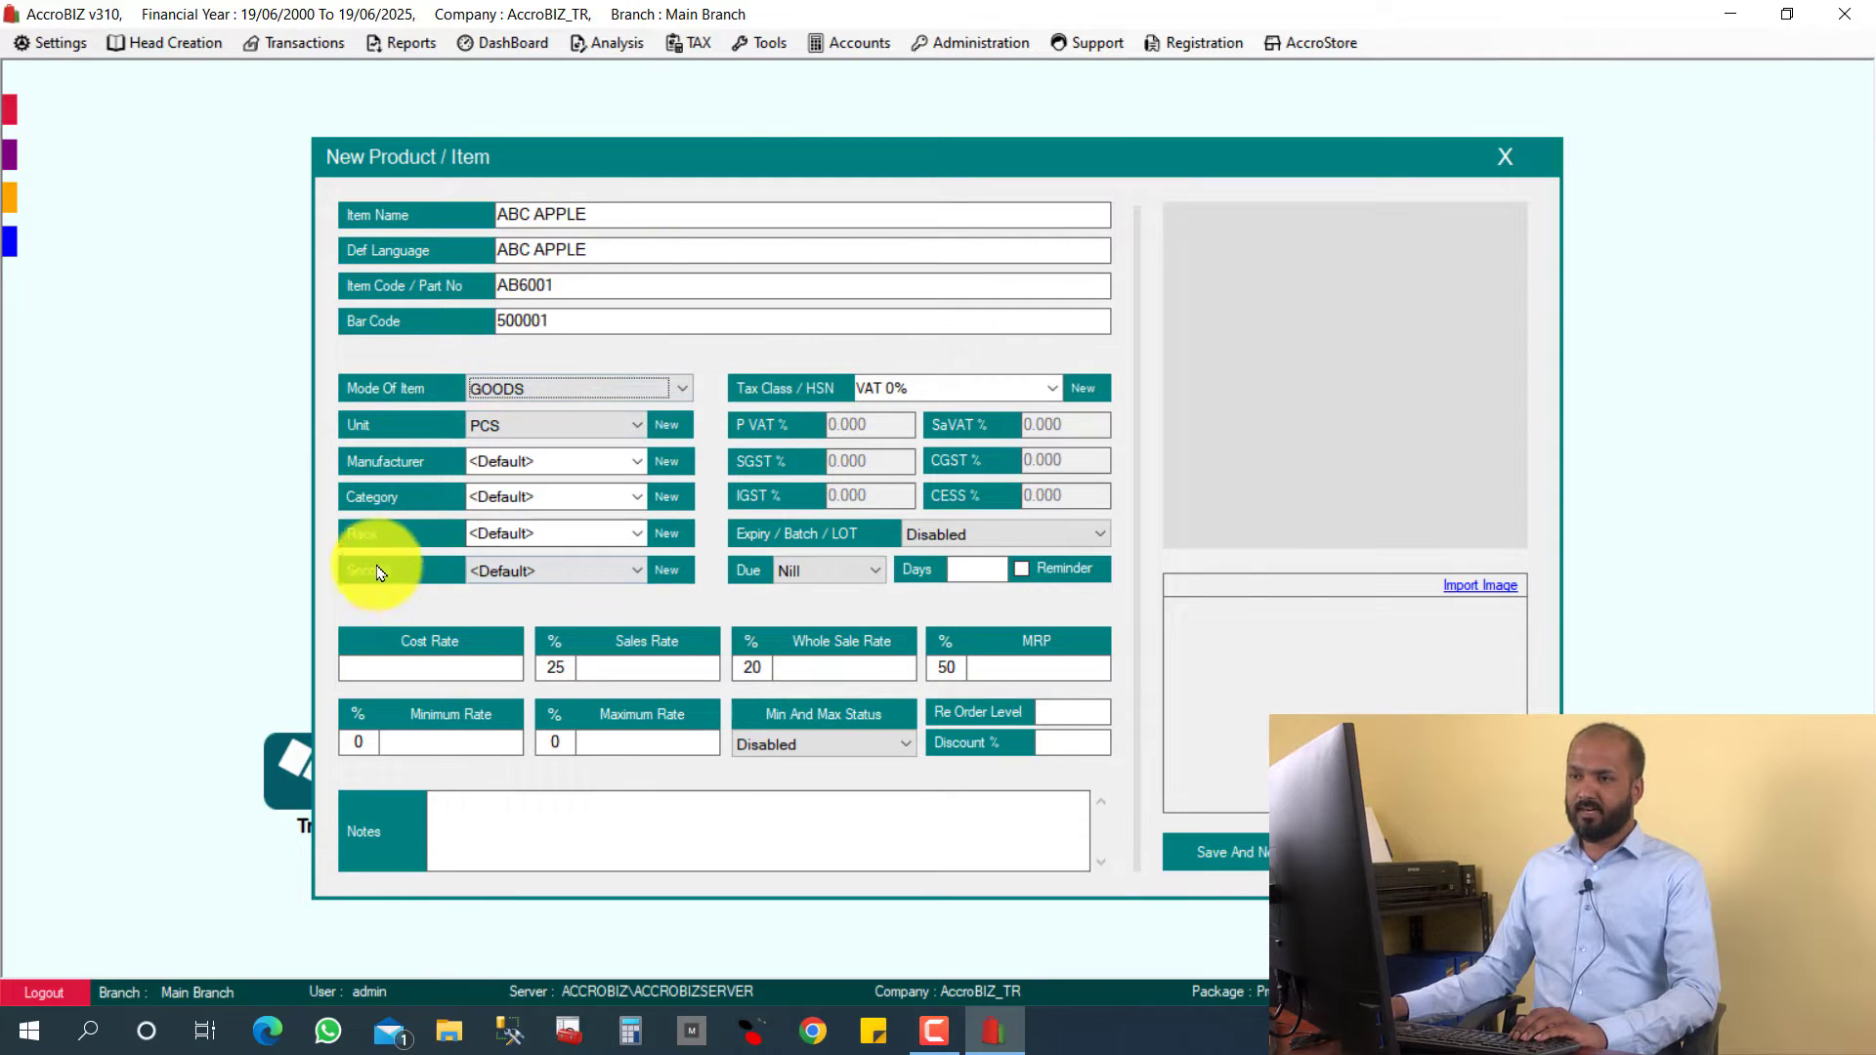
# Store the item on a newly created rack A888, set cost rate 15, and save.
pyautogui.click(636, 536)
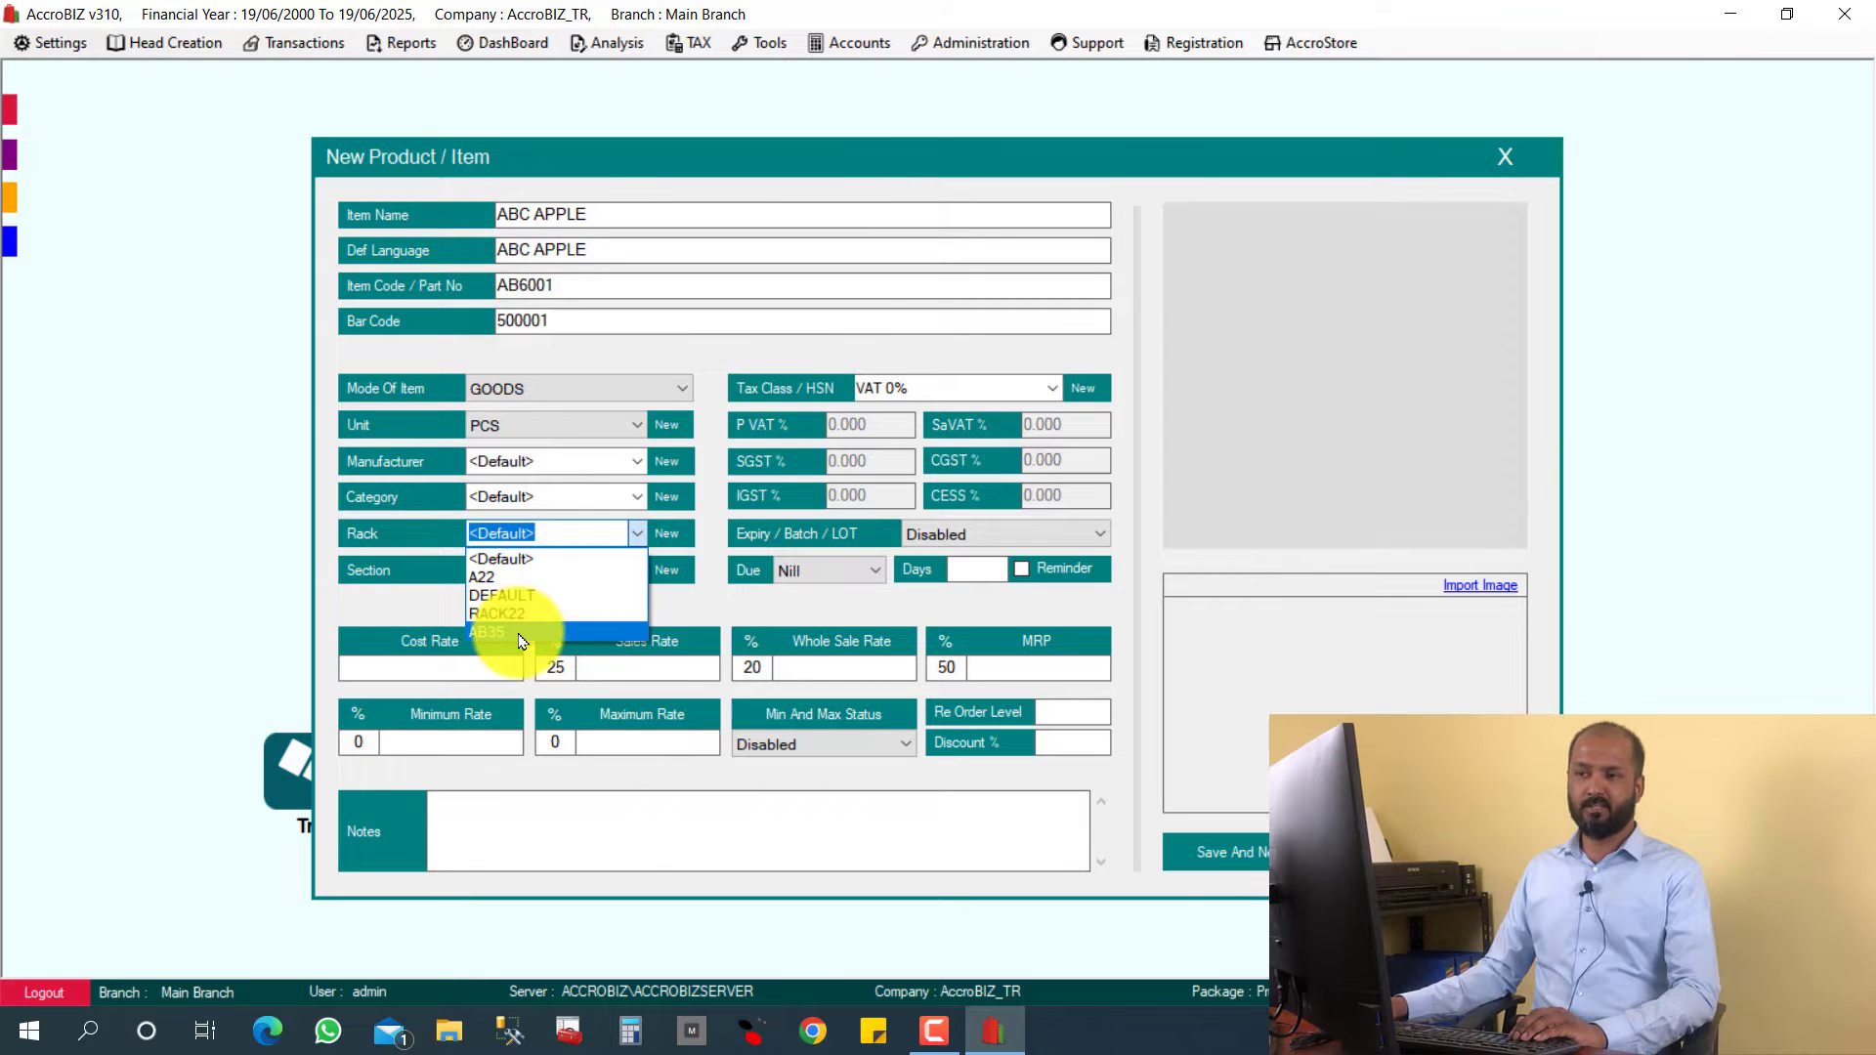
pyautogui.click(521, 636)
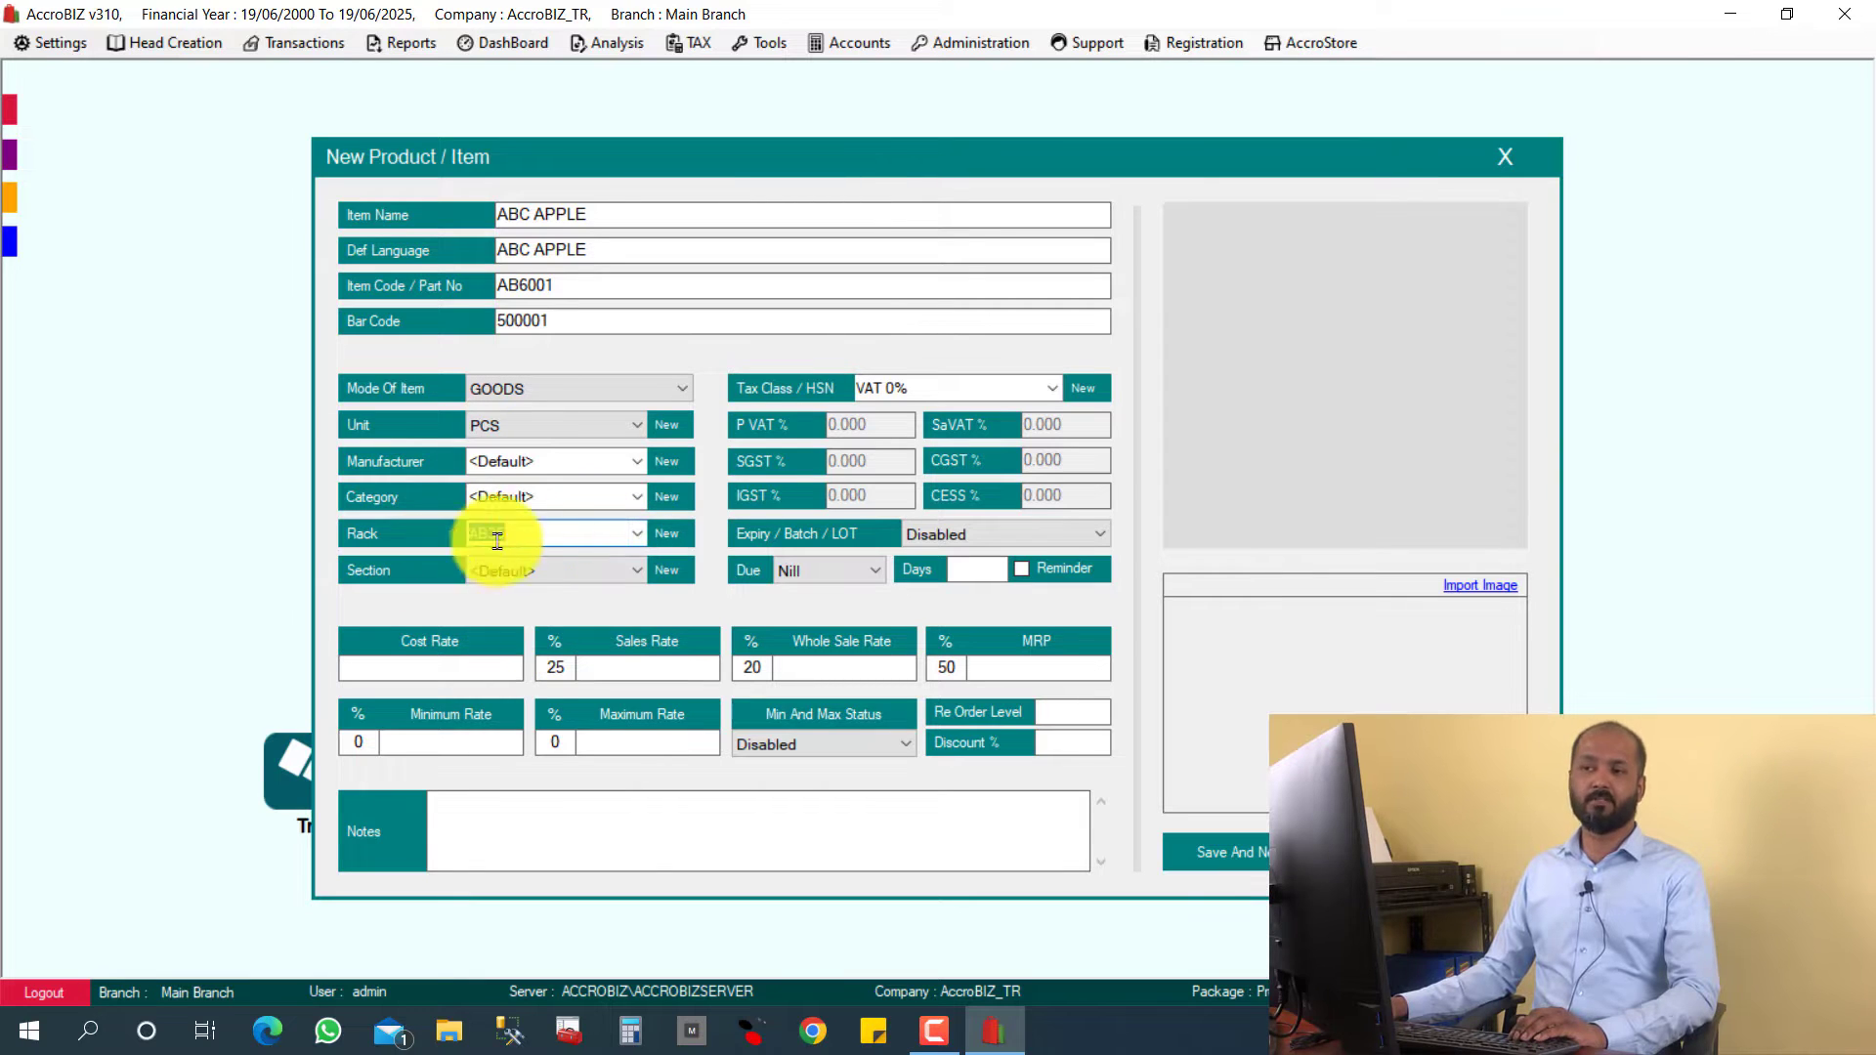
pyautogui.click(679, 537)
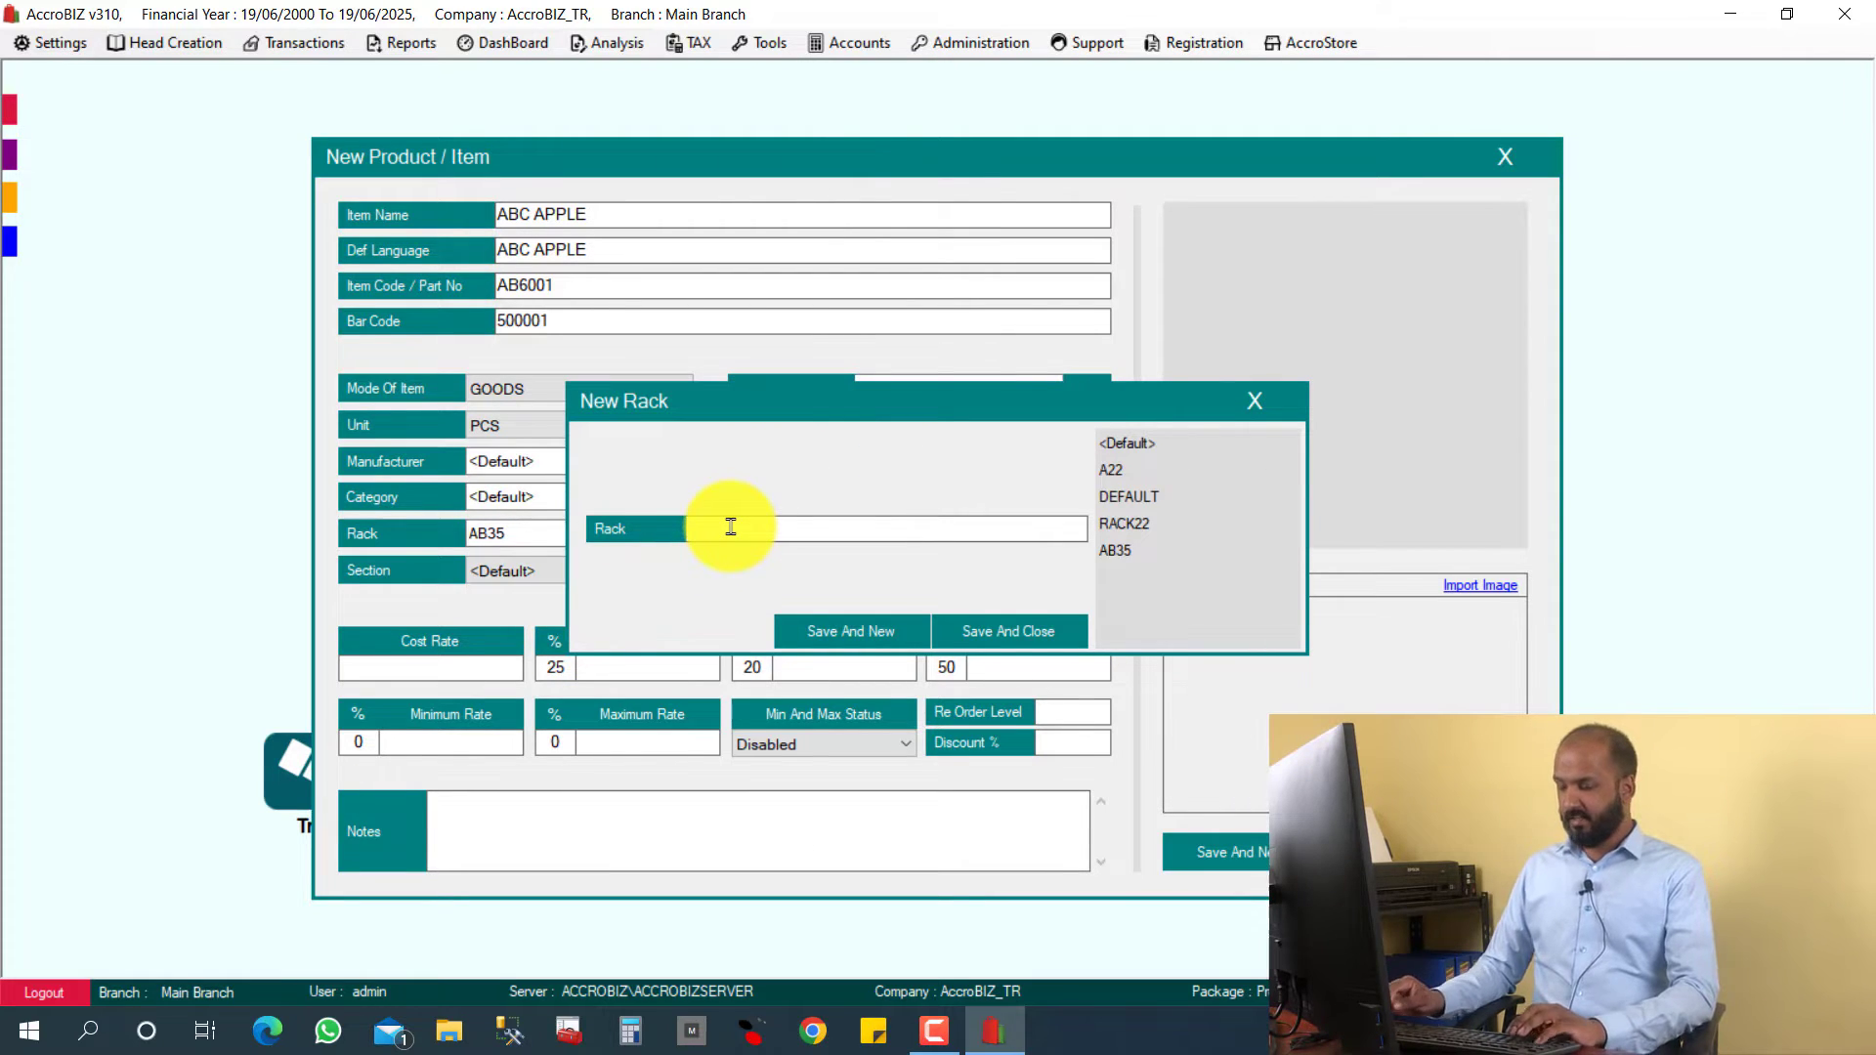
pyautogui.write('AB')
pyautogui.write('888')
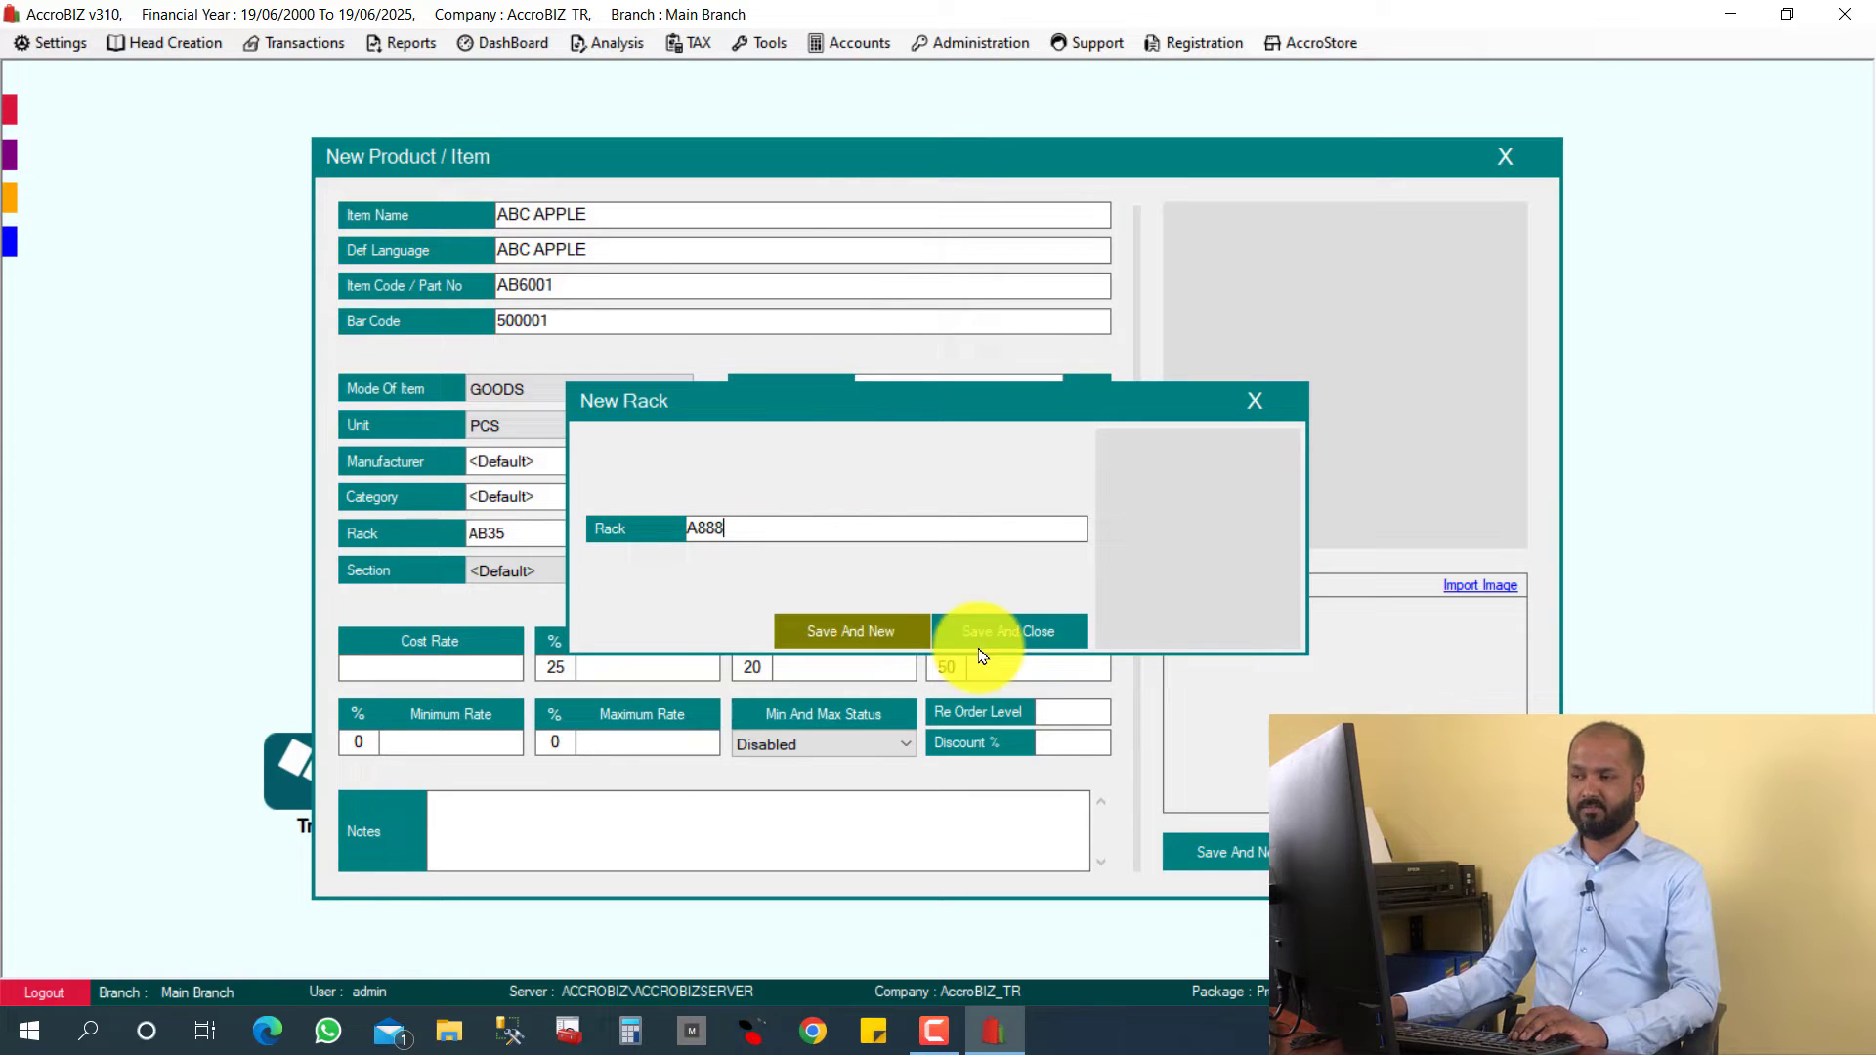
pyautogui.click(1016, 637)
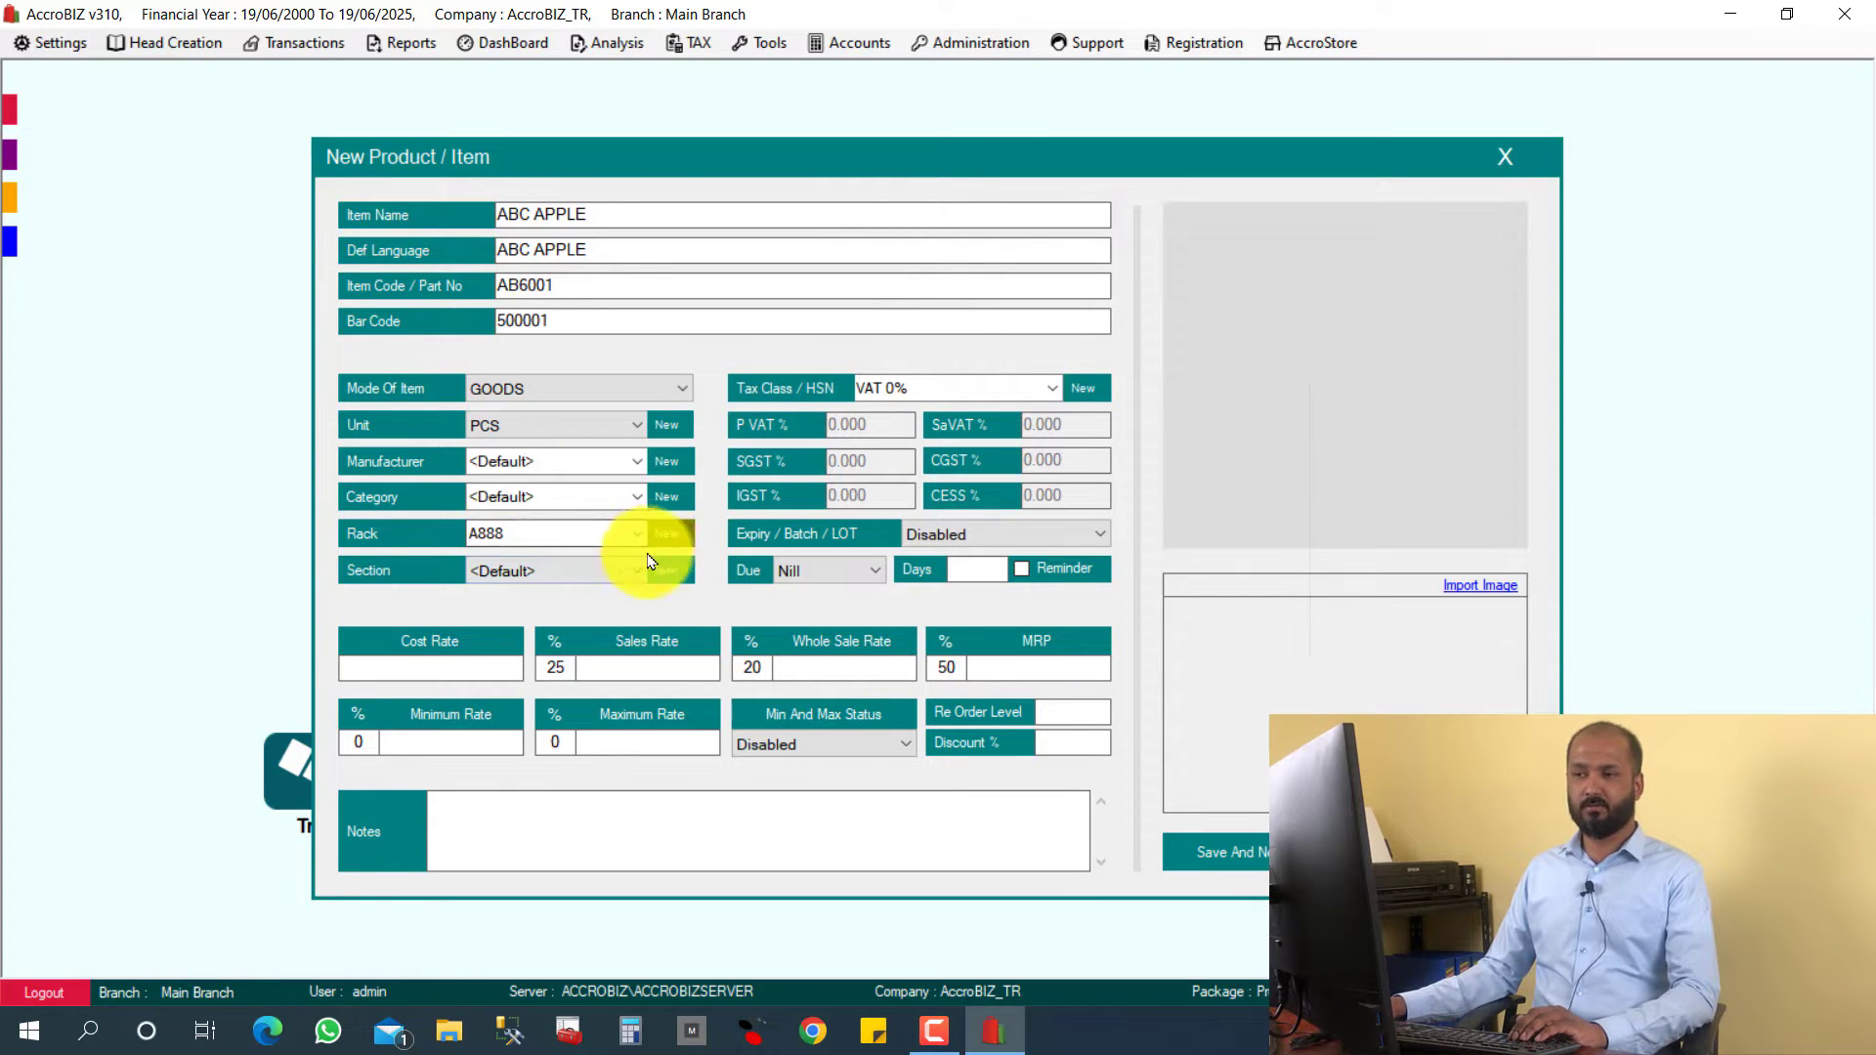
pyautogui.click(439, 670)
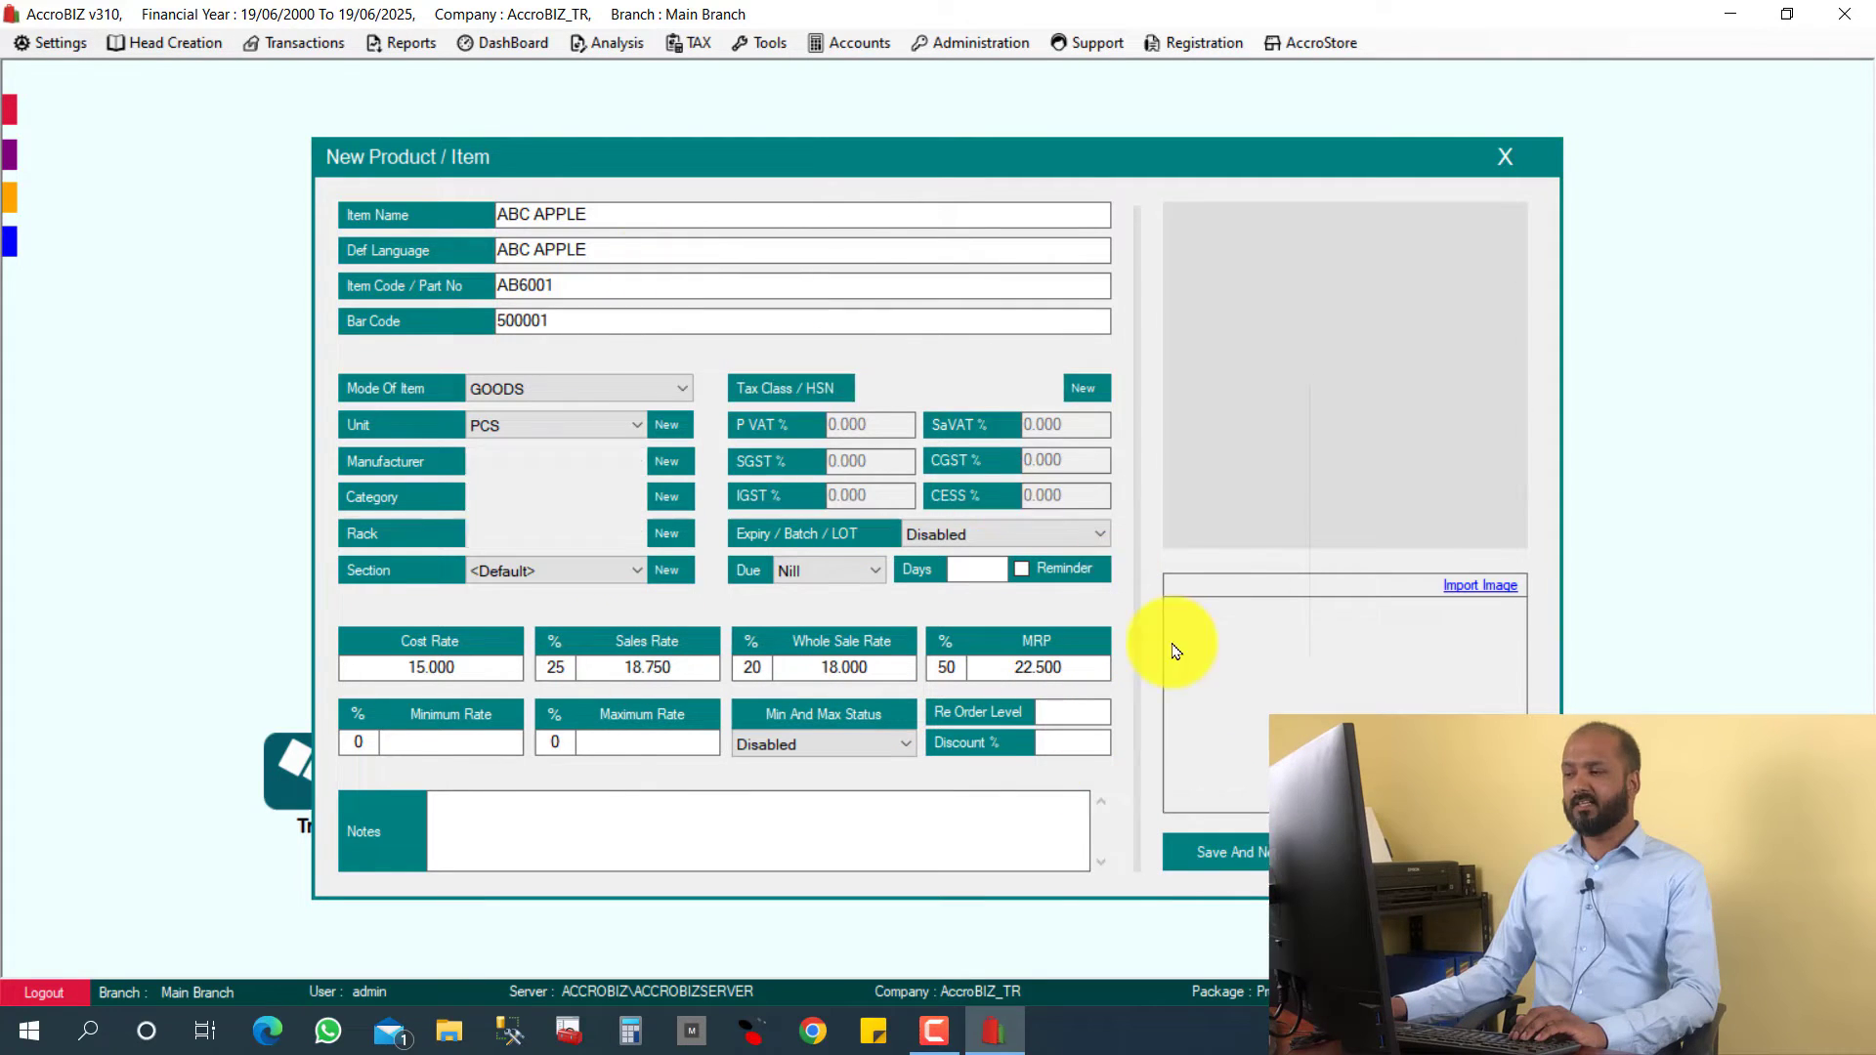
pyautogui.press('Escape')
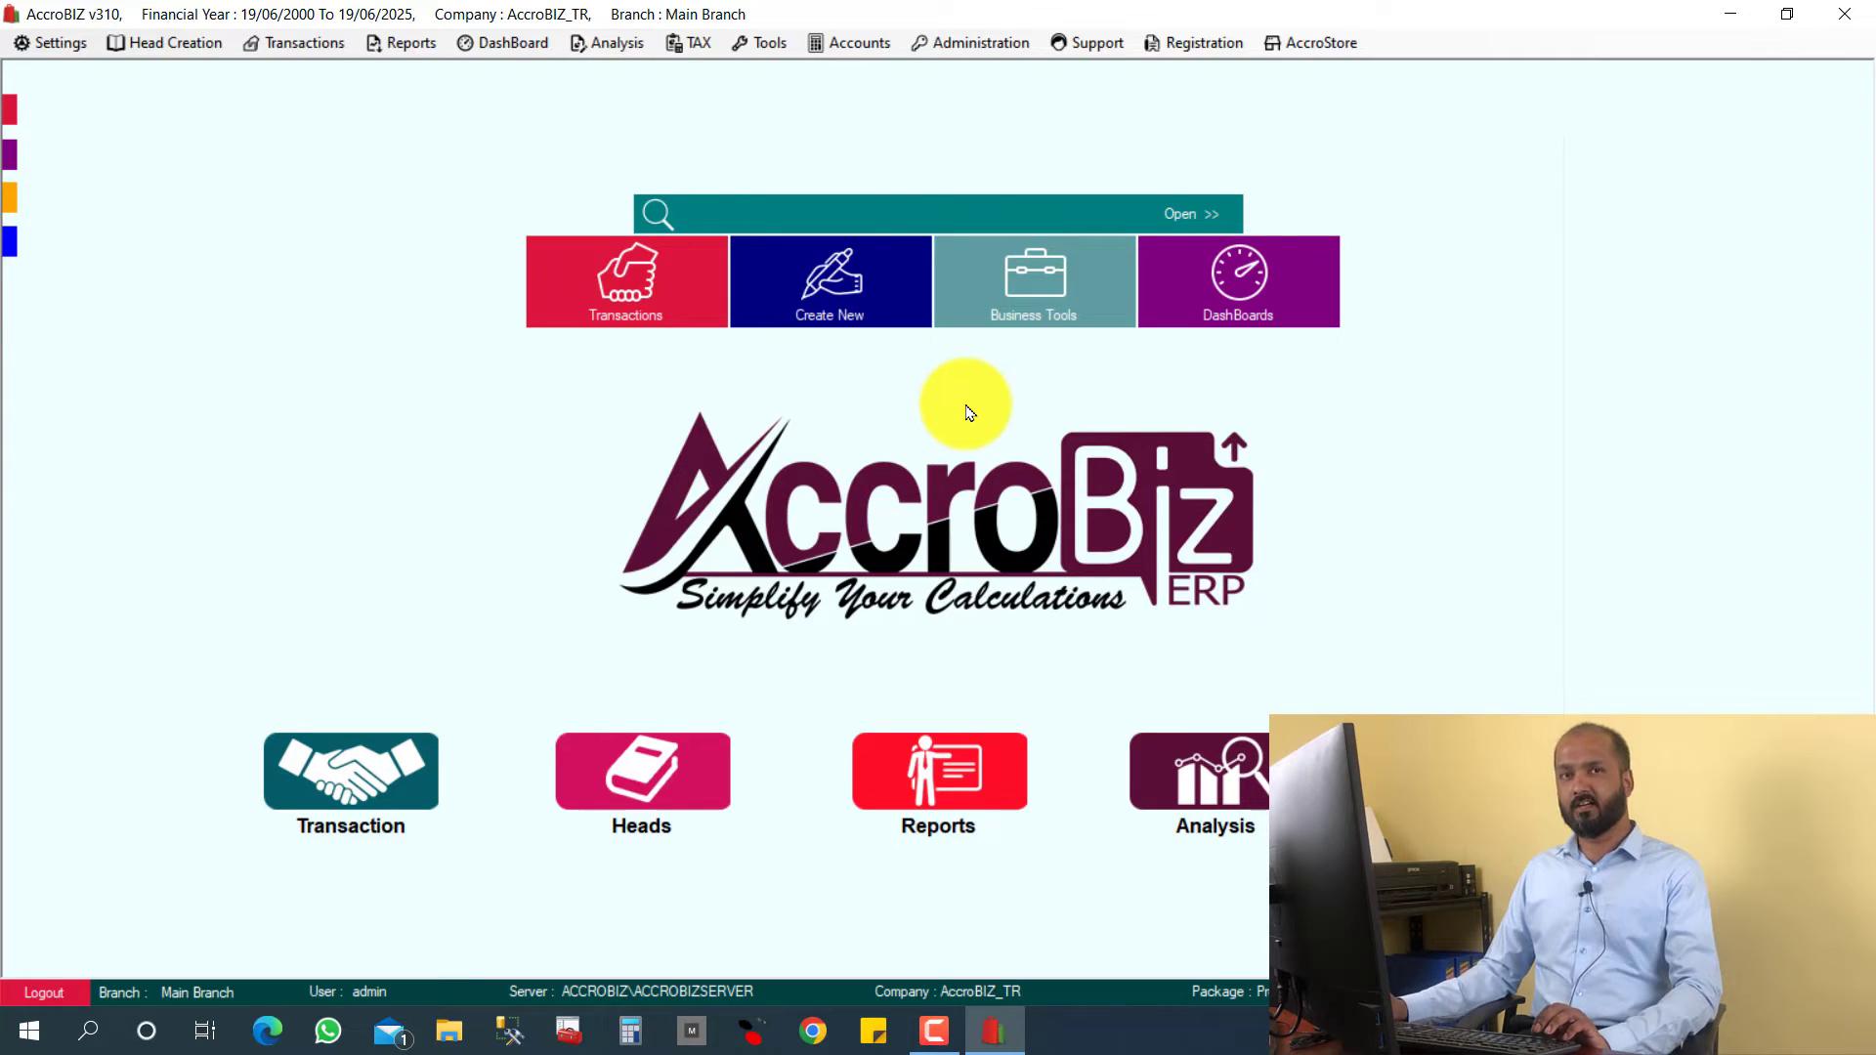
pyautogui.click(652, 767)
pyautogui.click(394, 391)
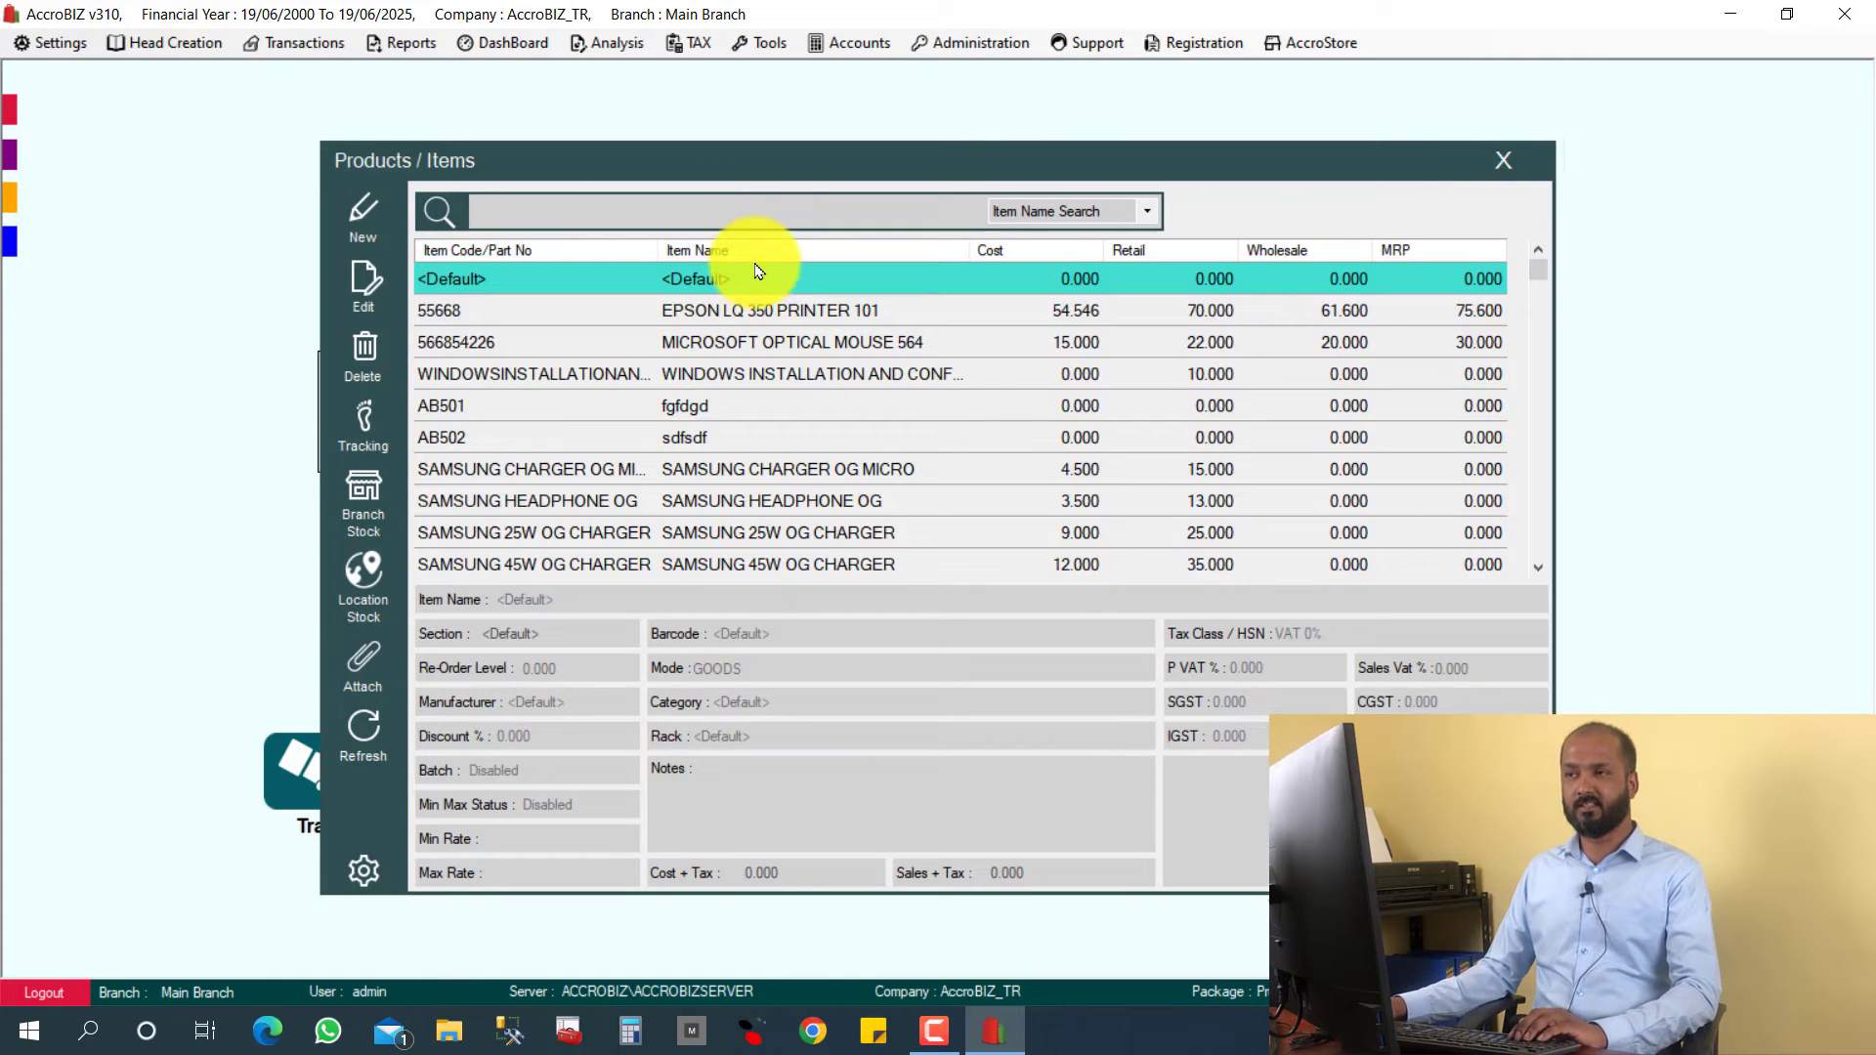
pyautogui.write('APP')
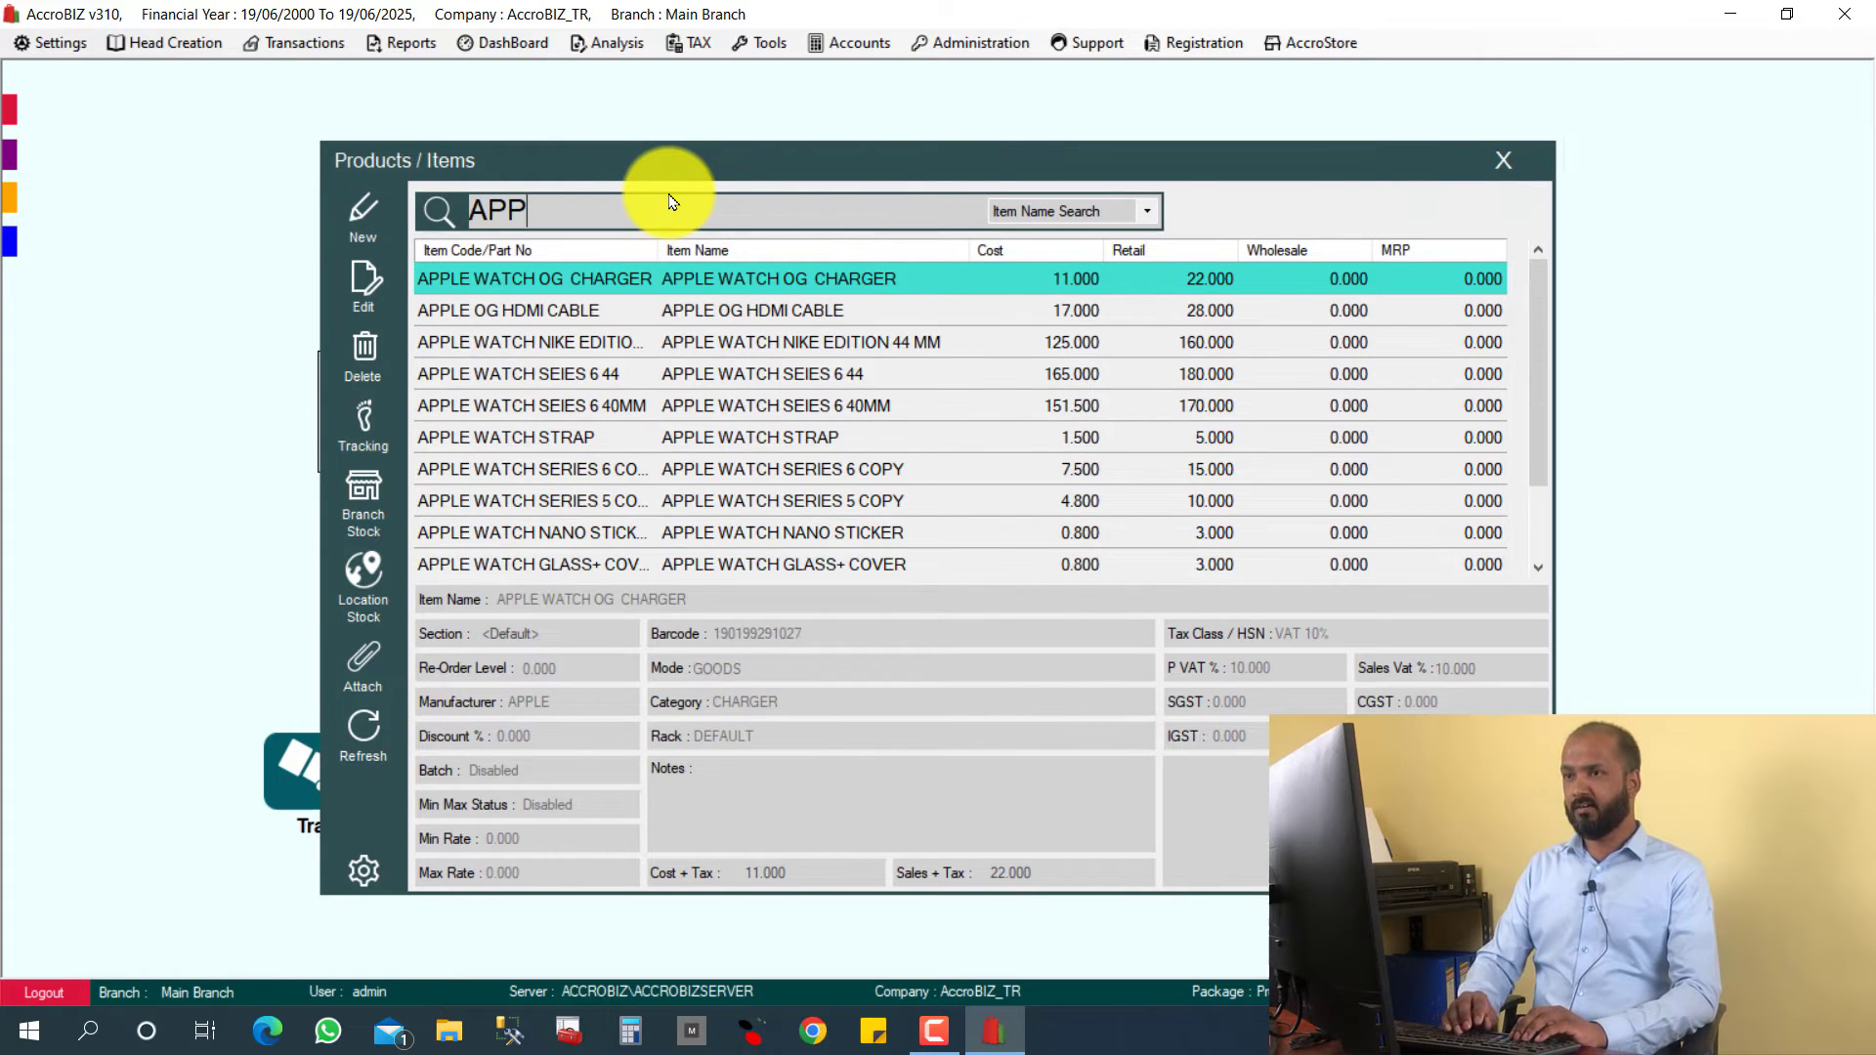
pyautogui.press('BackSpace')
pyautogui.press('BackSpace')
pyautogui.press('BackSpace')
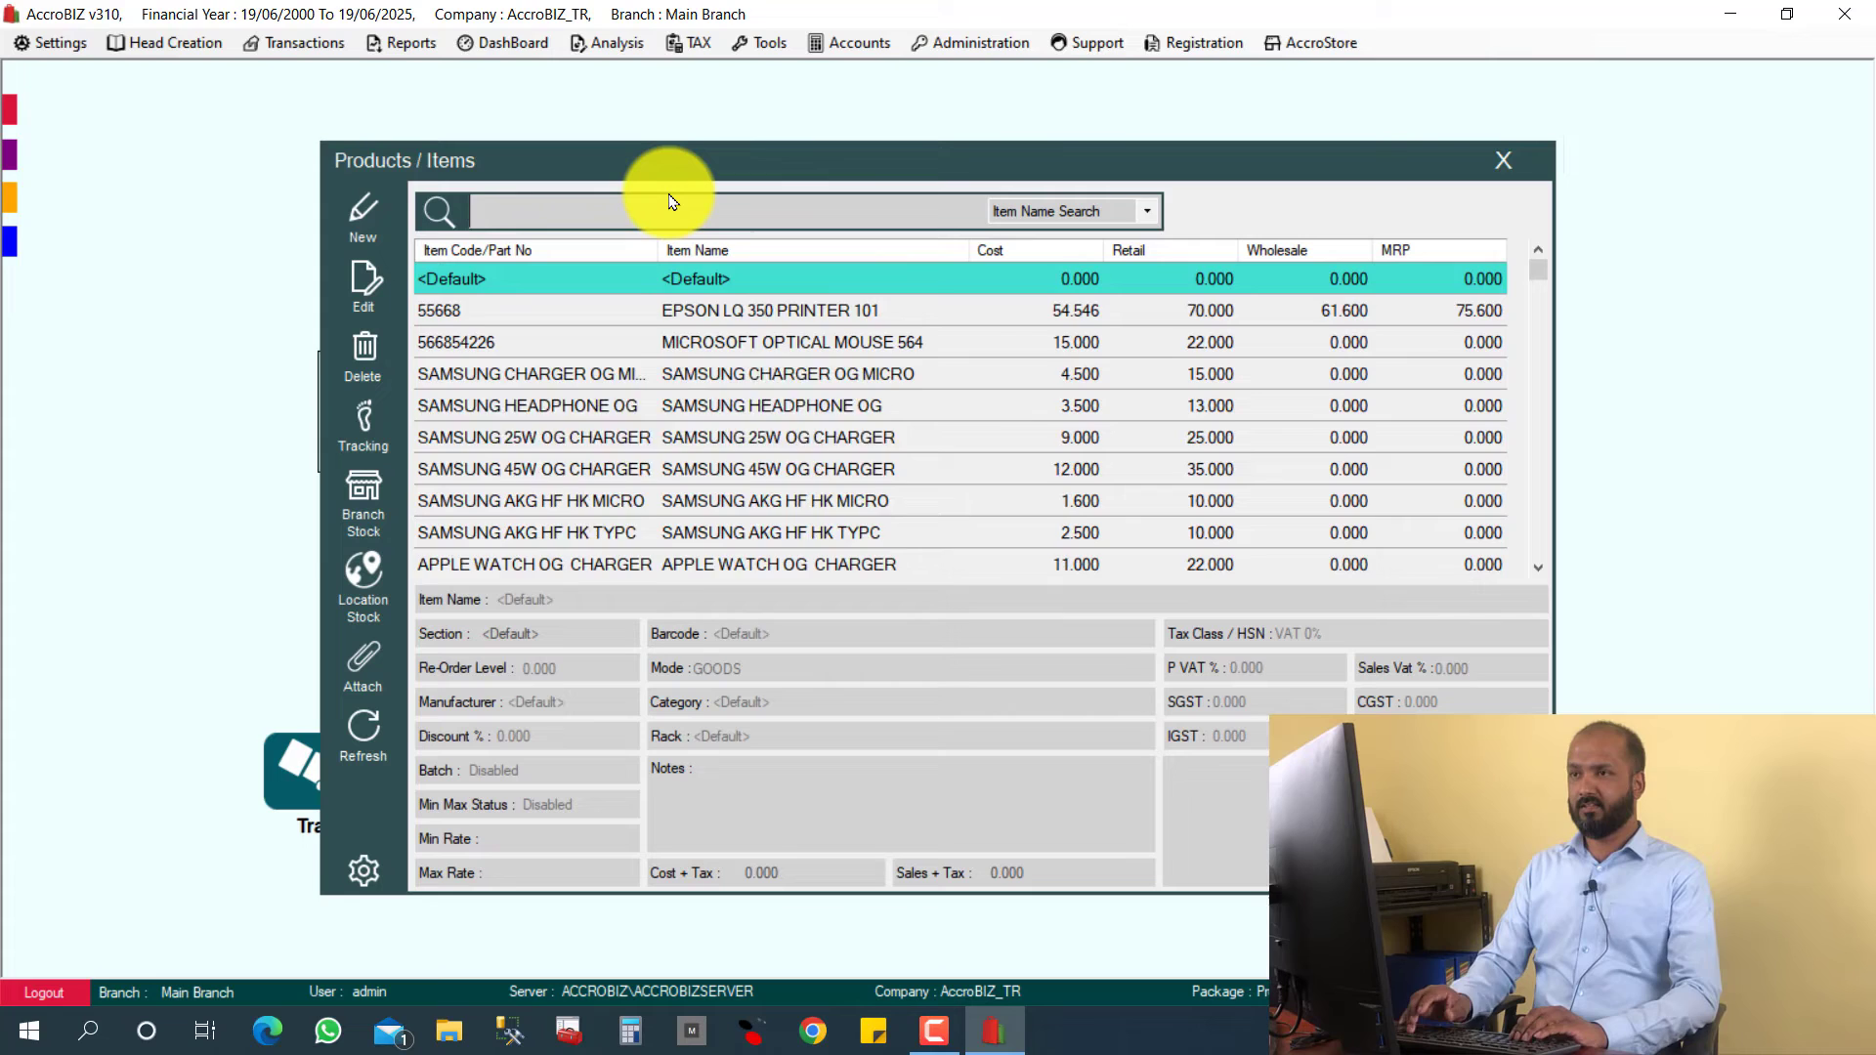
pyautogui.write('ABC A')
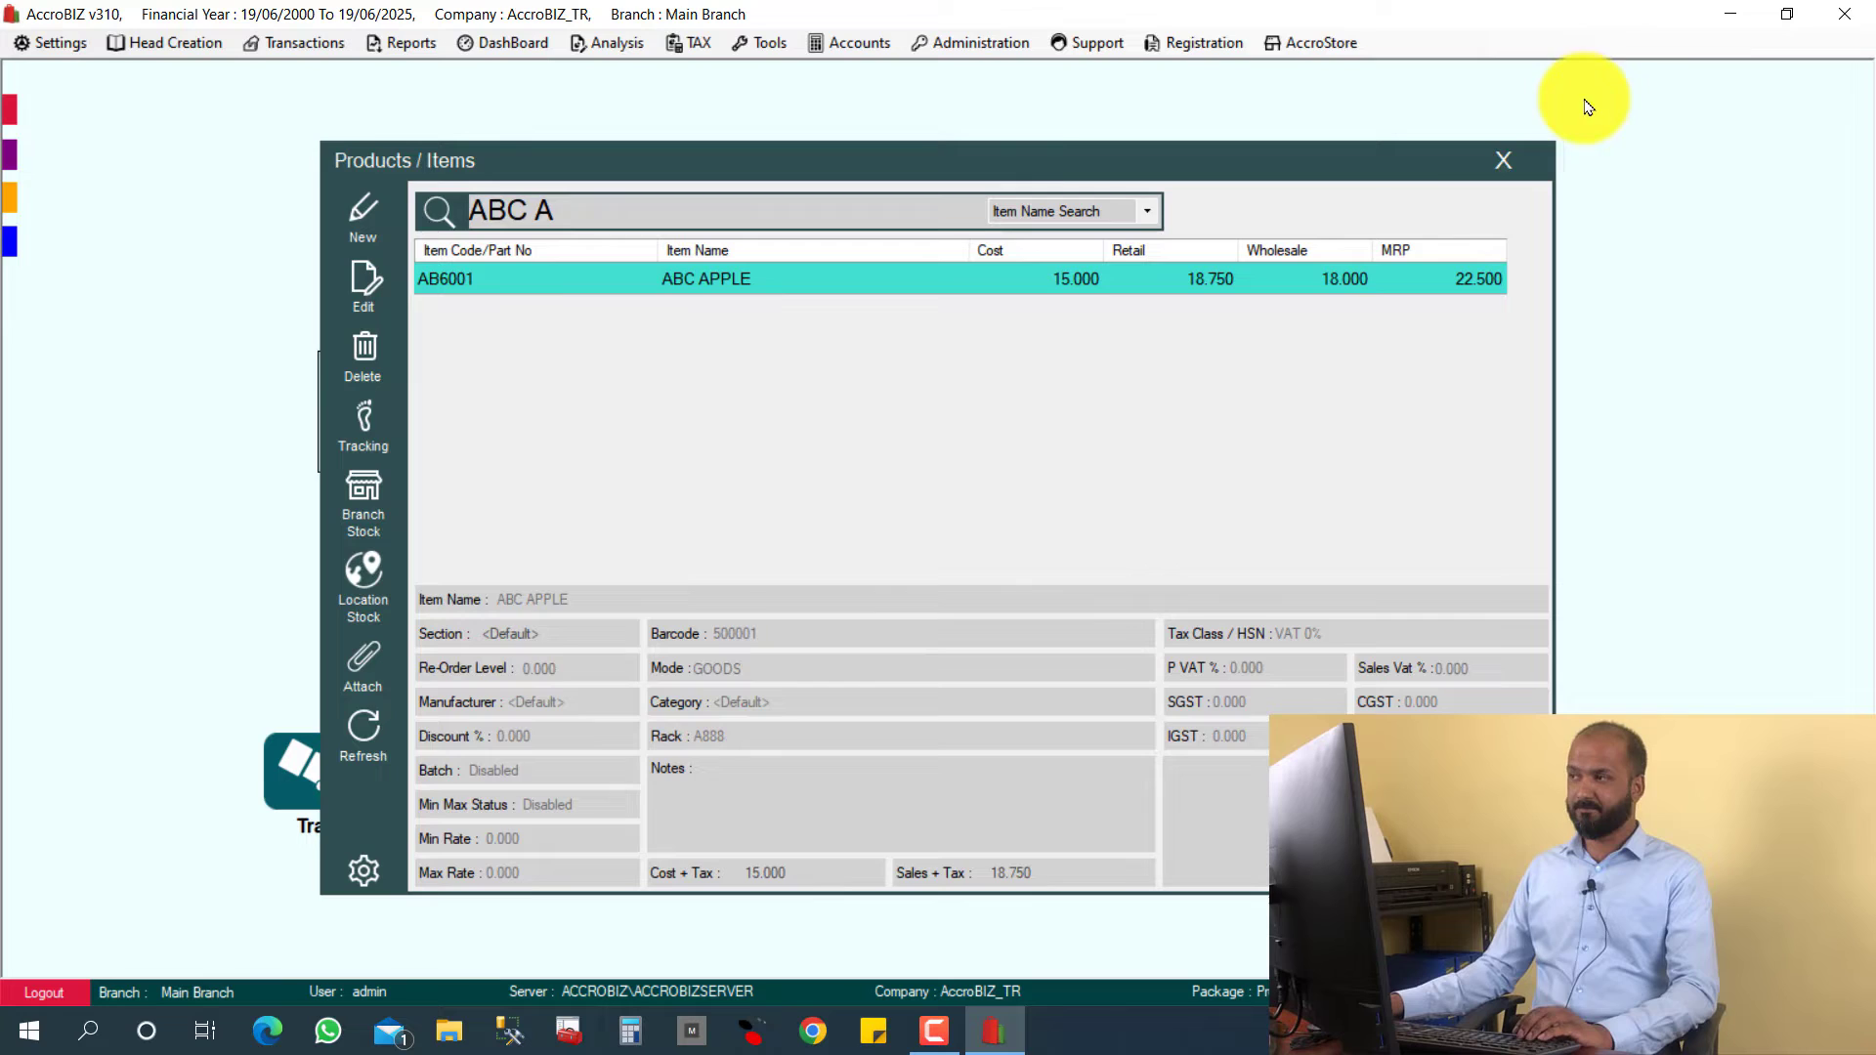
pyautogui.click(1501, 159)
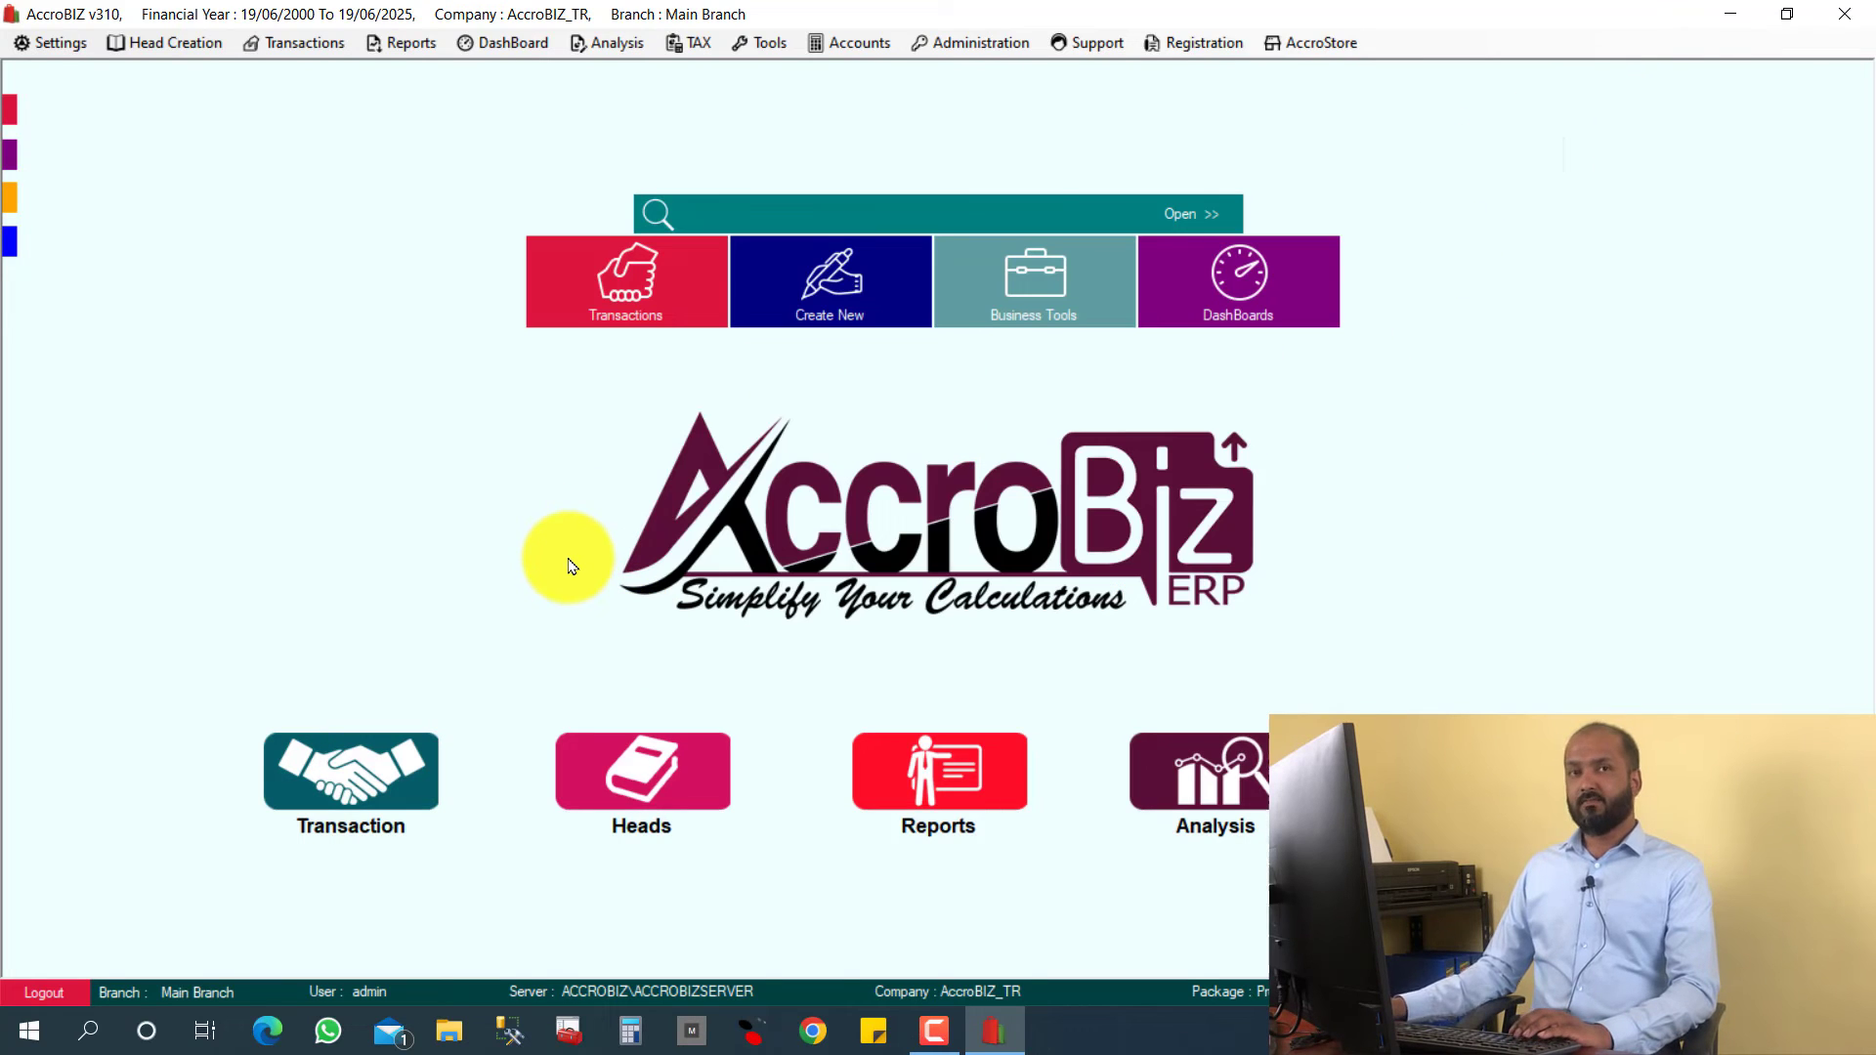
# Search the Rack / Product Location list for A88 and rename rack A888 to A55.
pyautogui.click(628, 809)
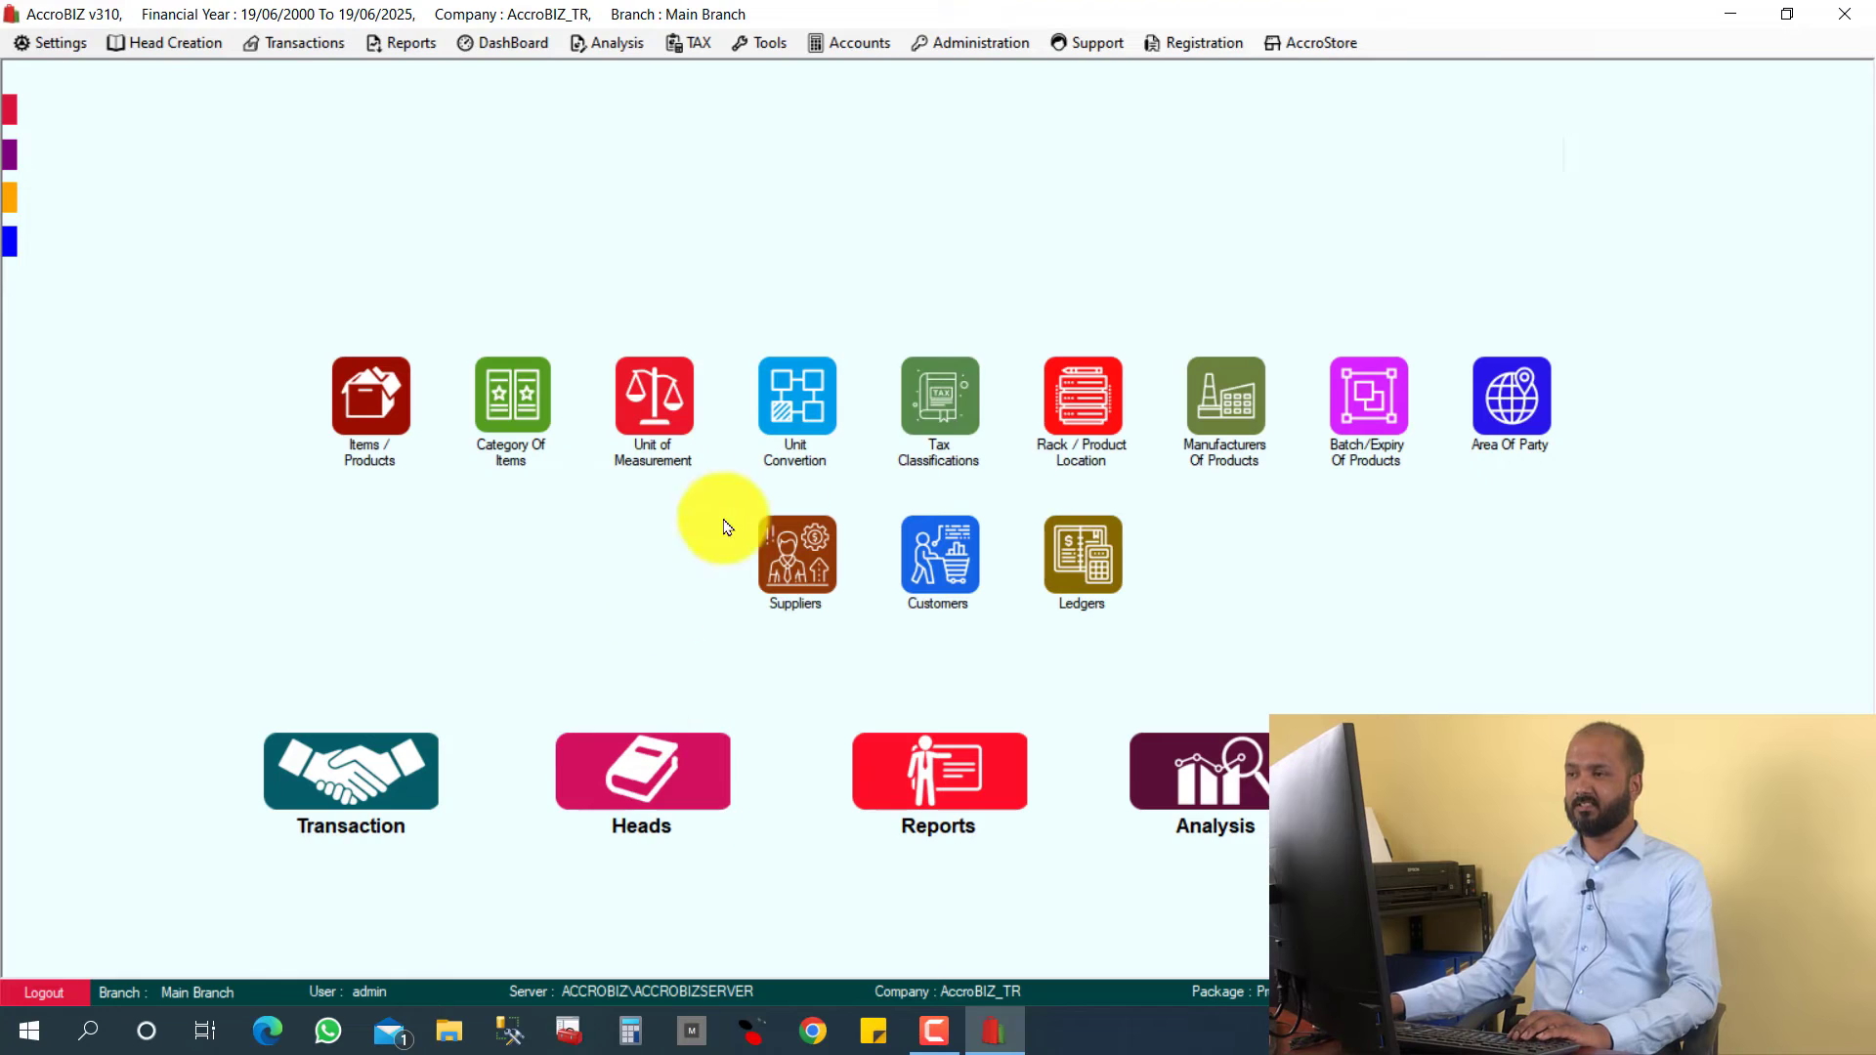
pyautogui.click(1081, 408)
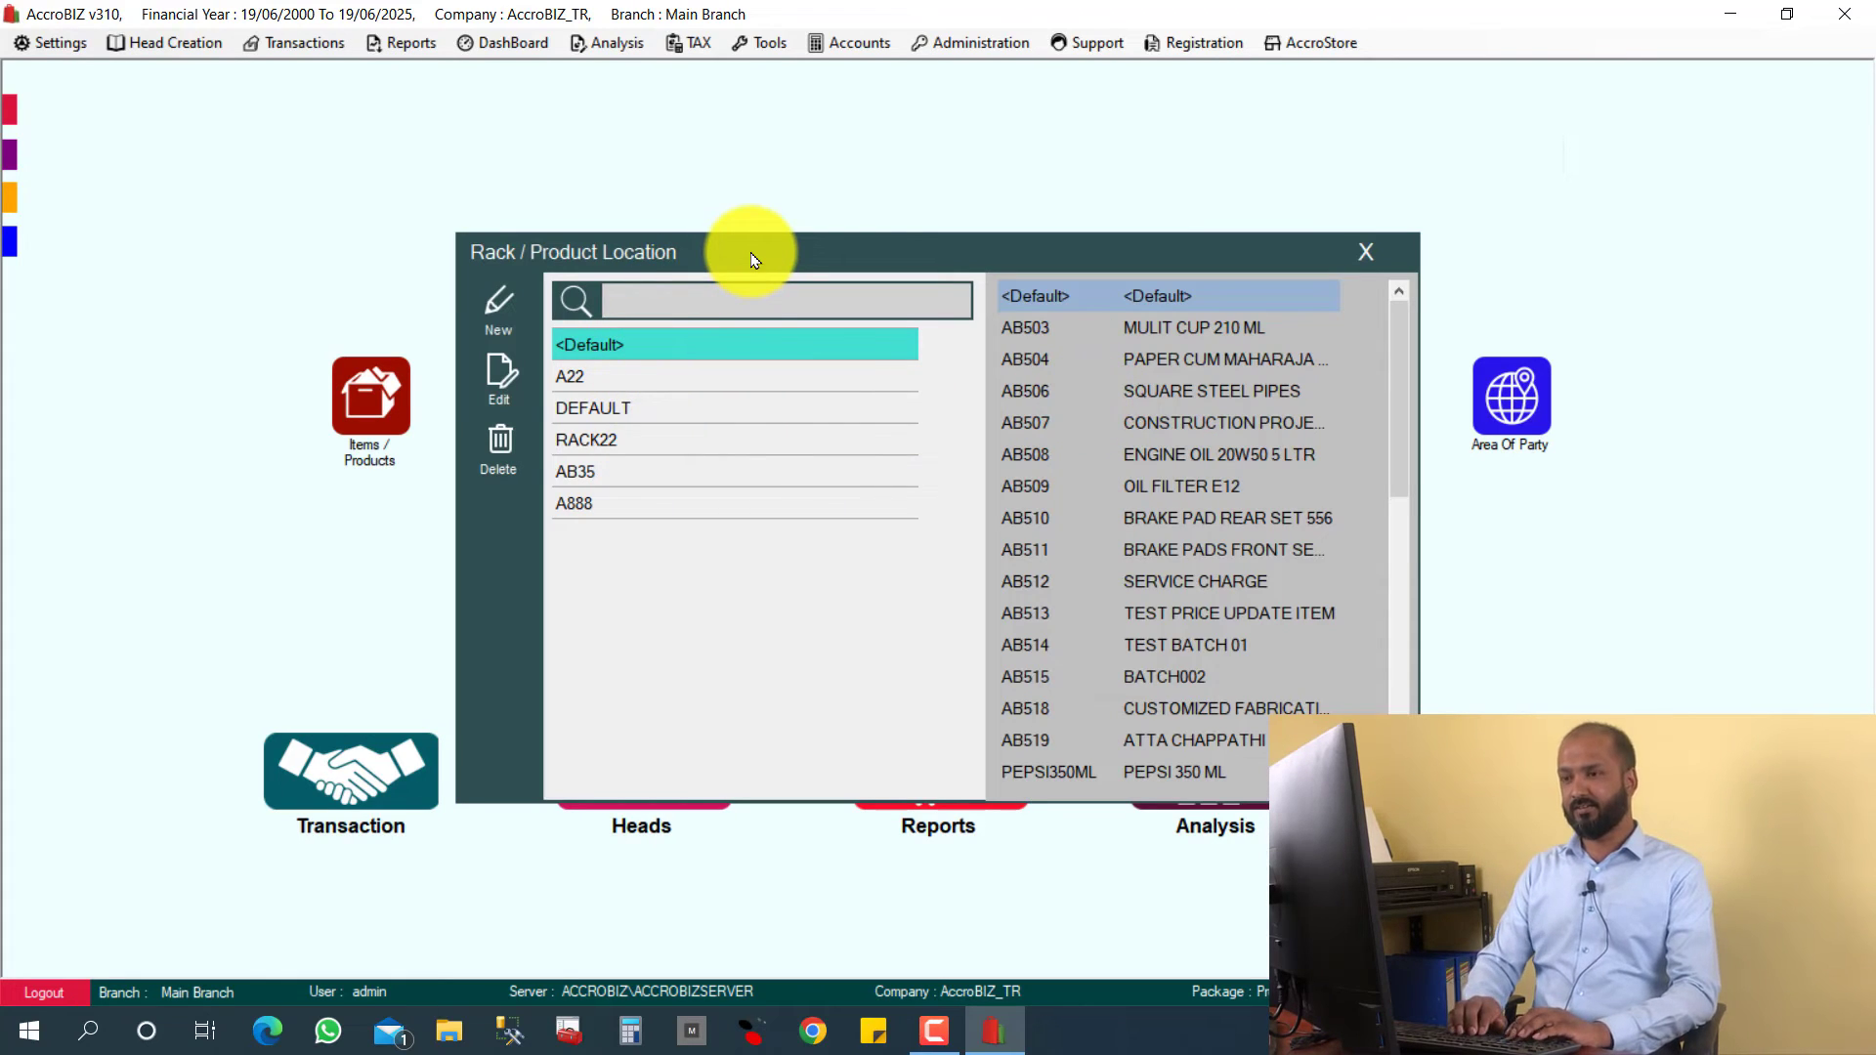
pyautogui.write('A88')
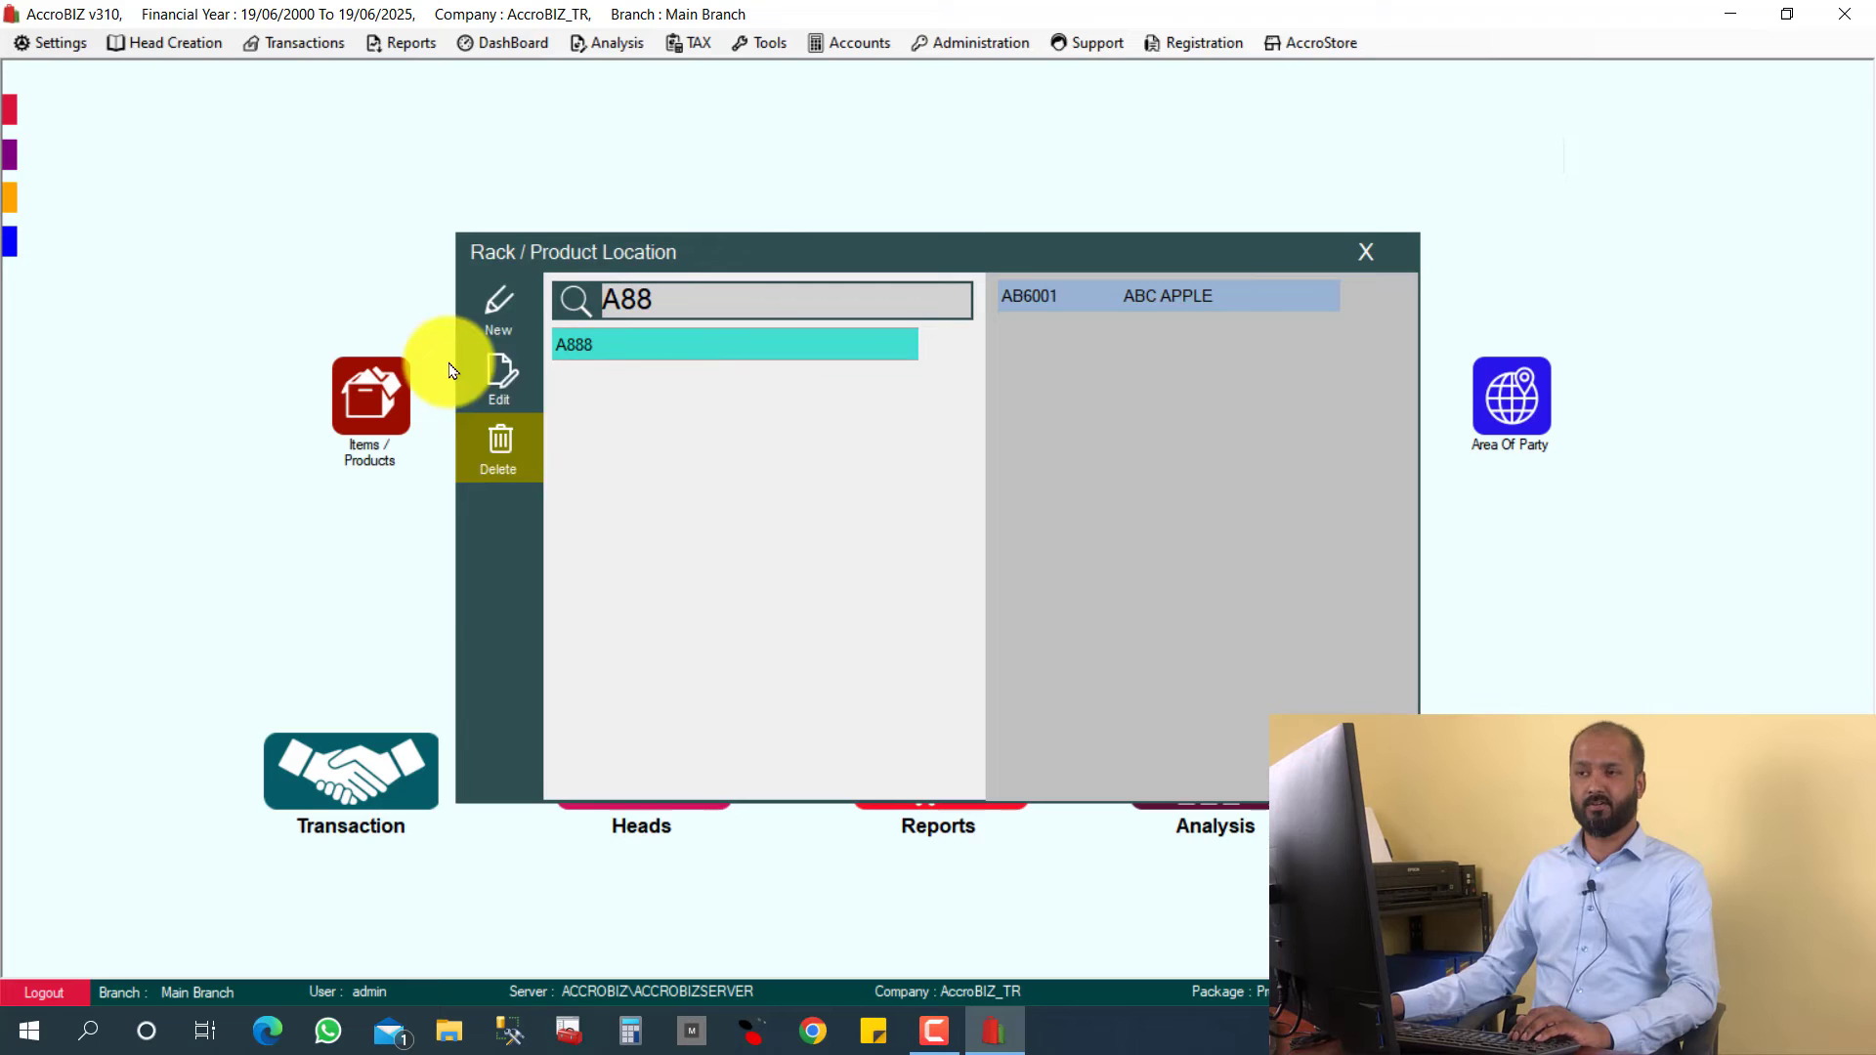
pyautogui.click(504, 376)
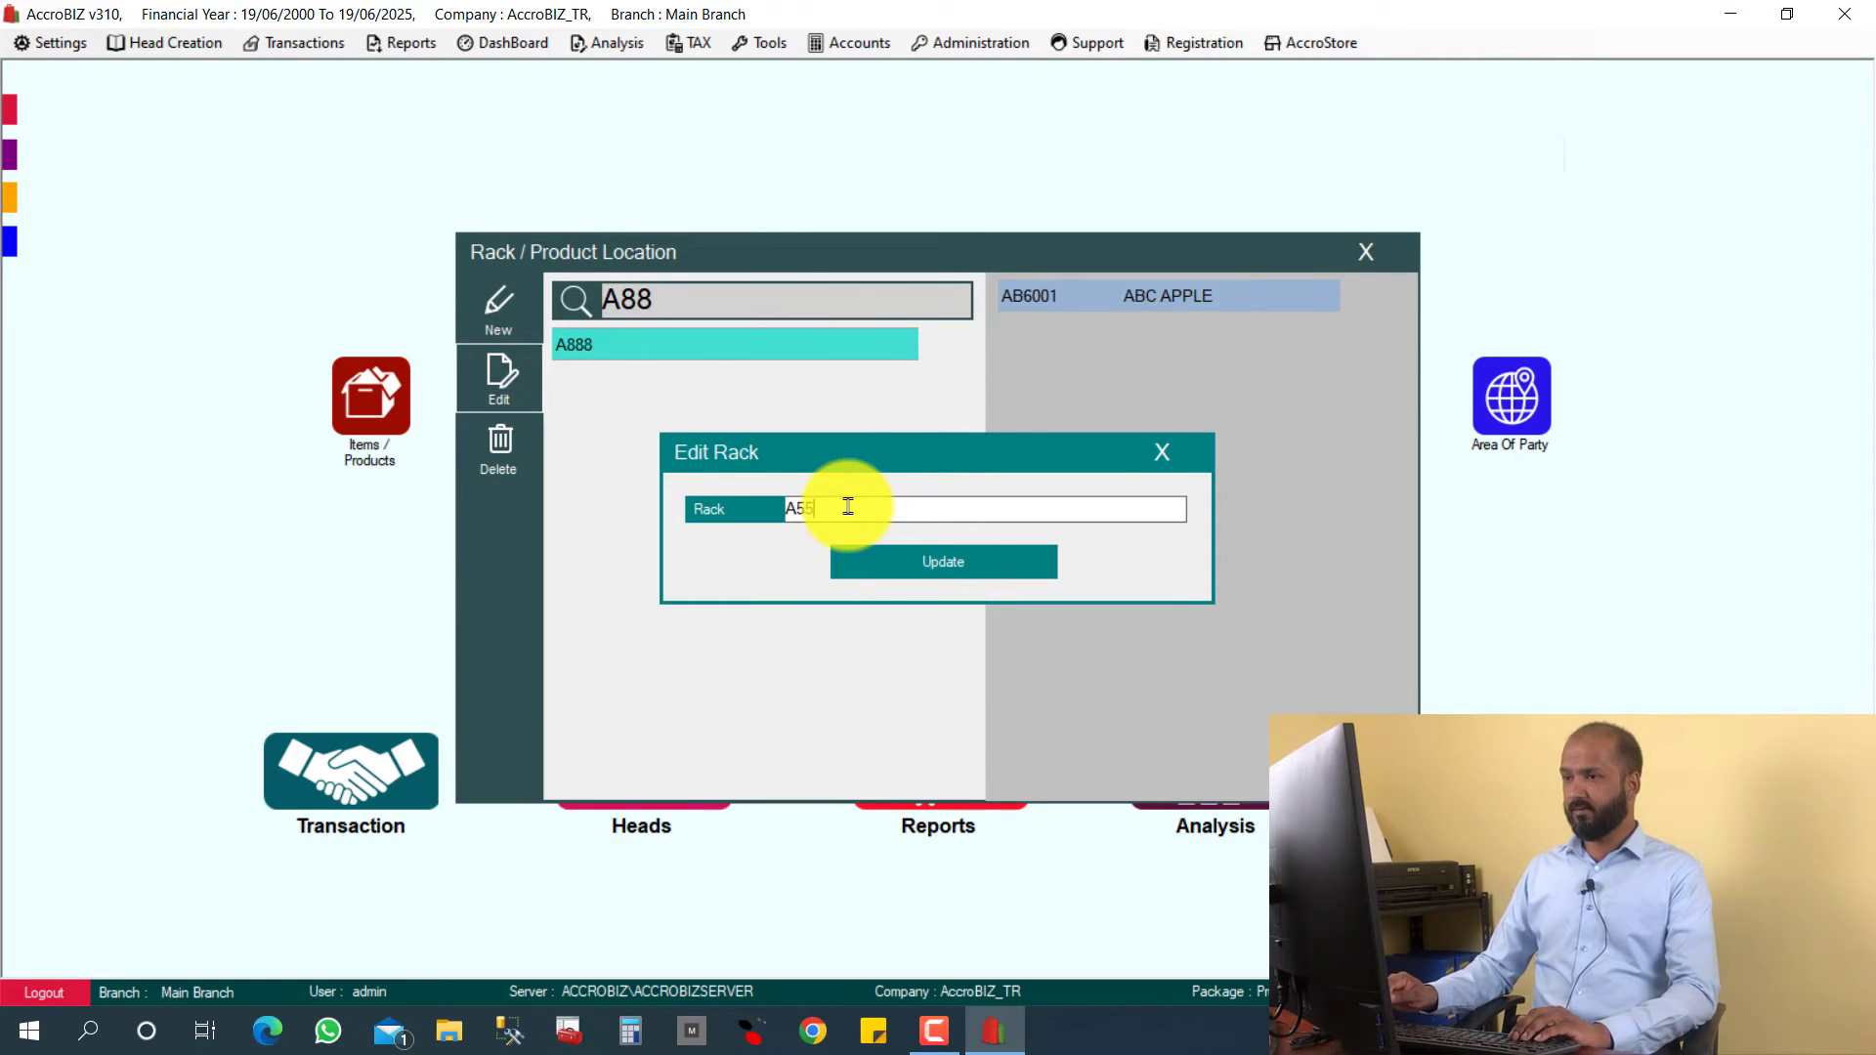
pyautogui.click(967, 573)
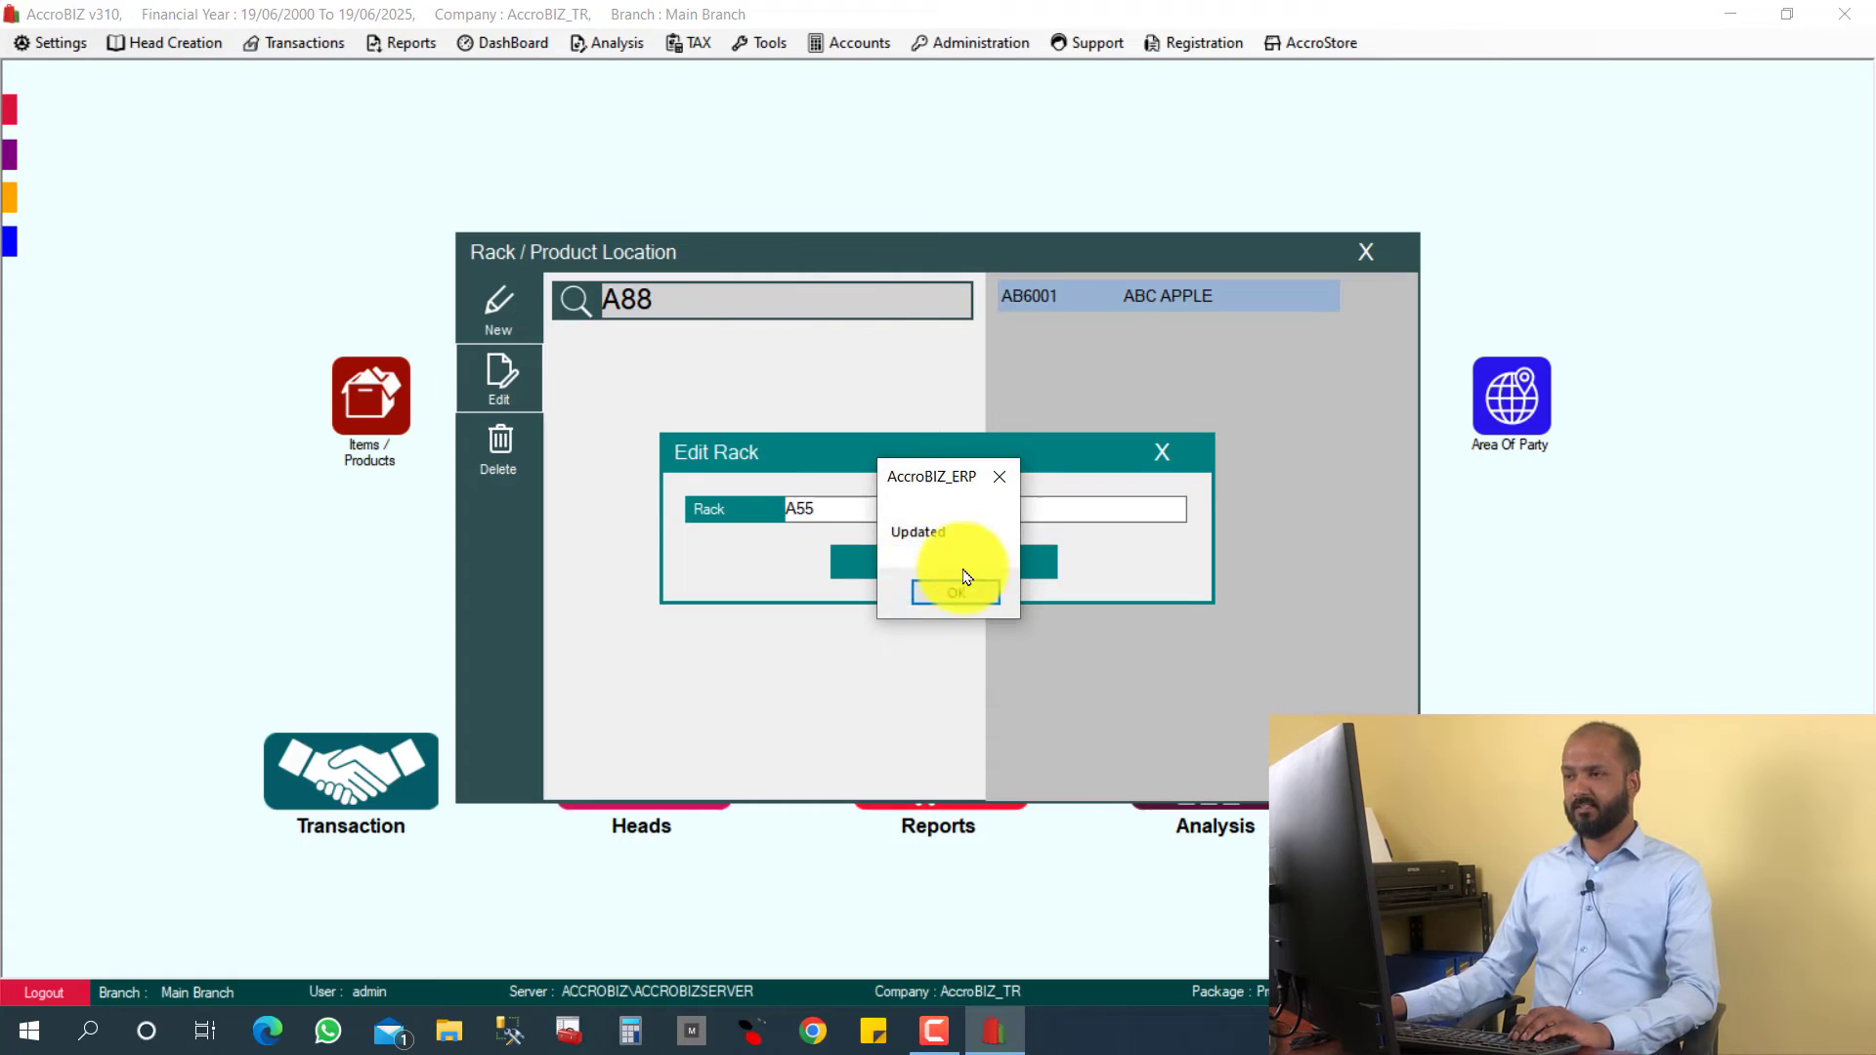
pyautogui.click(936, 596)
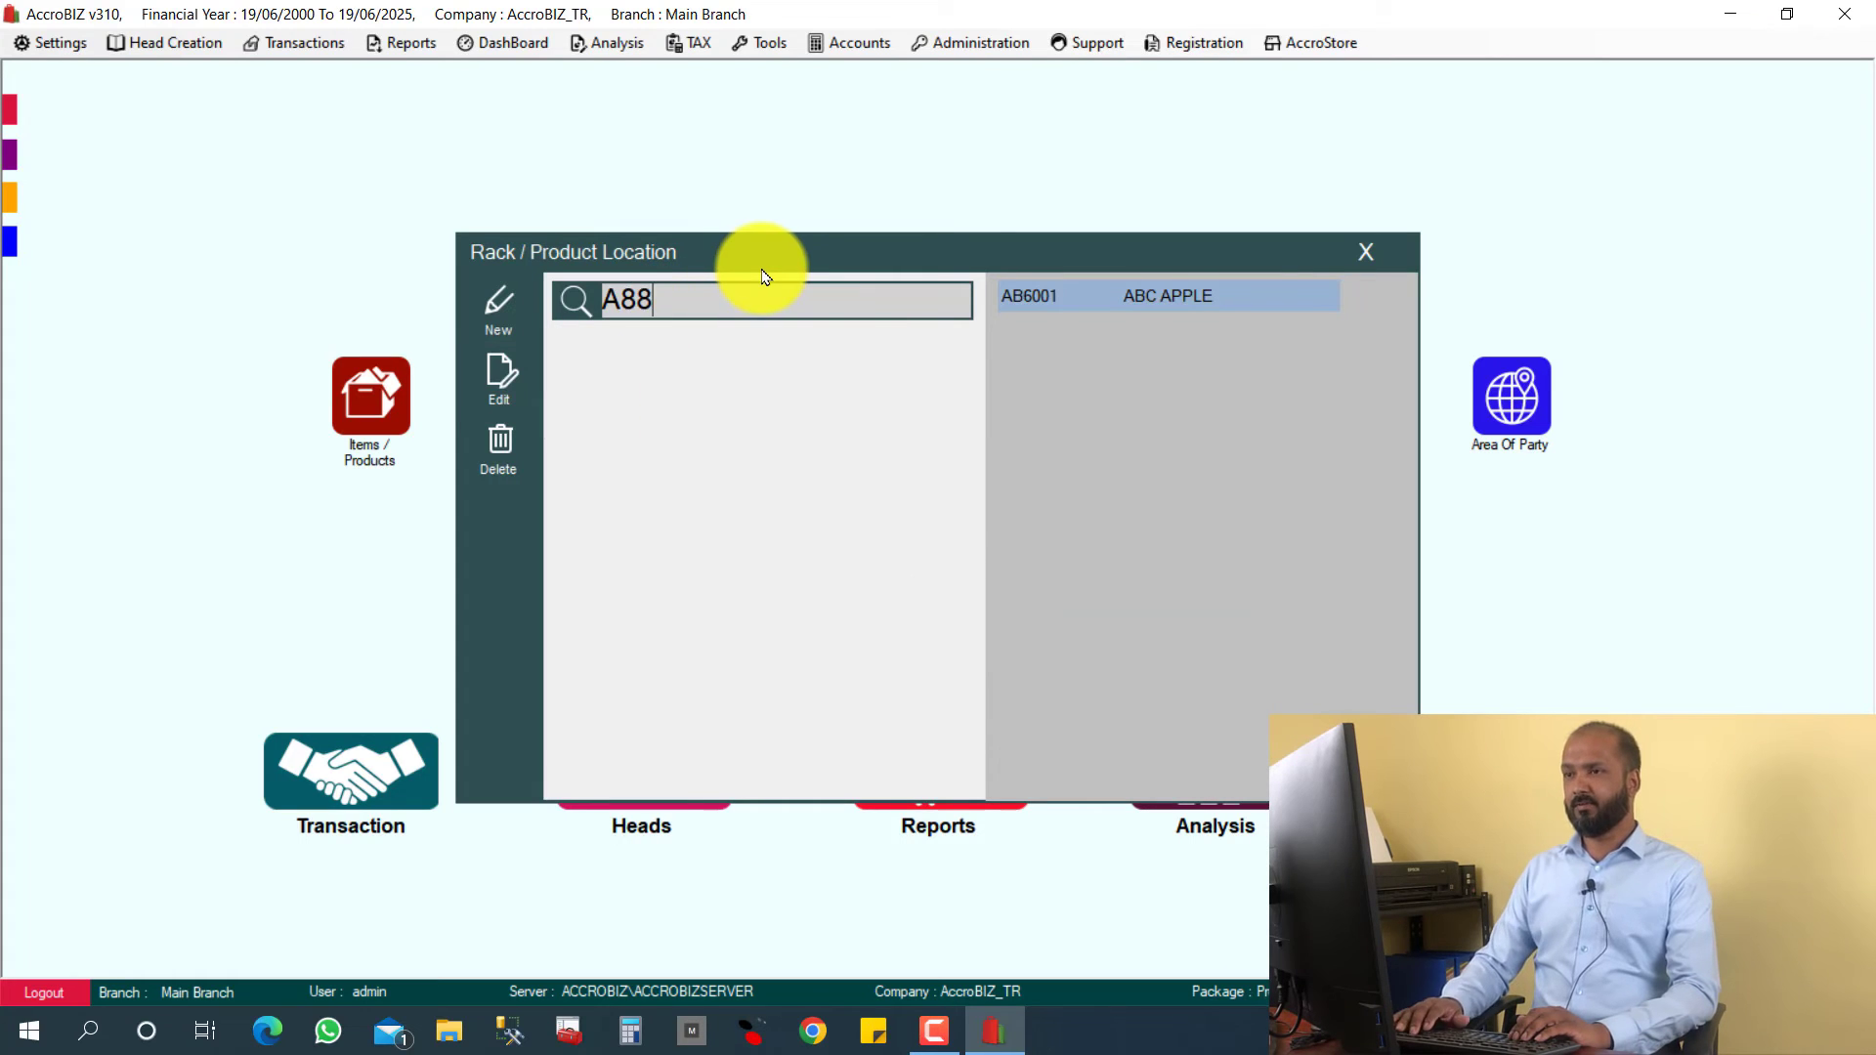
pyautogui.press('BackSpace')
pyautogui.press('BackSpace')
pyautogui.press('BackSpace')
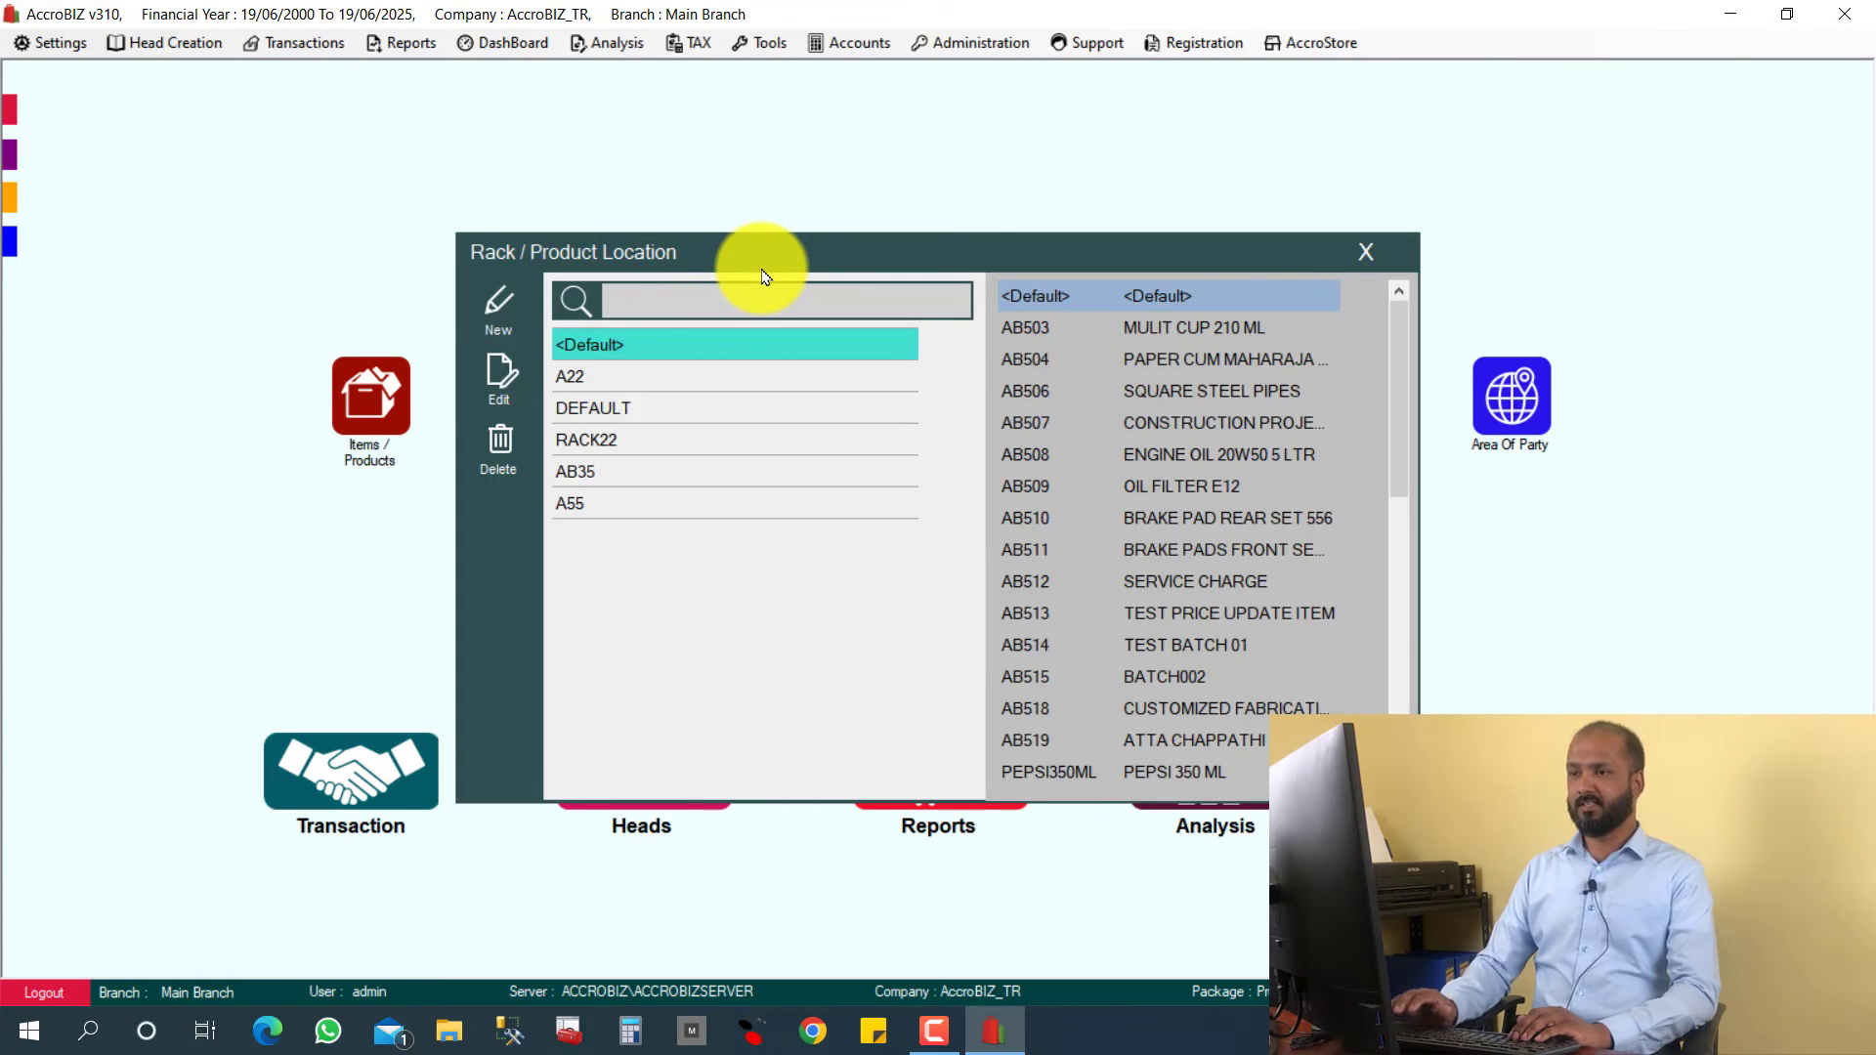
# Try deleting rack A55, which is refused because it still holds items.
pyautogui.click(618, 512)
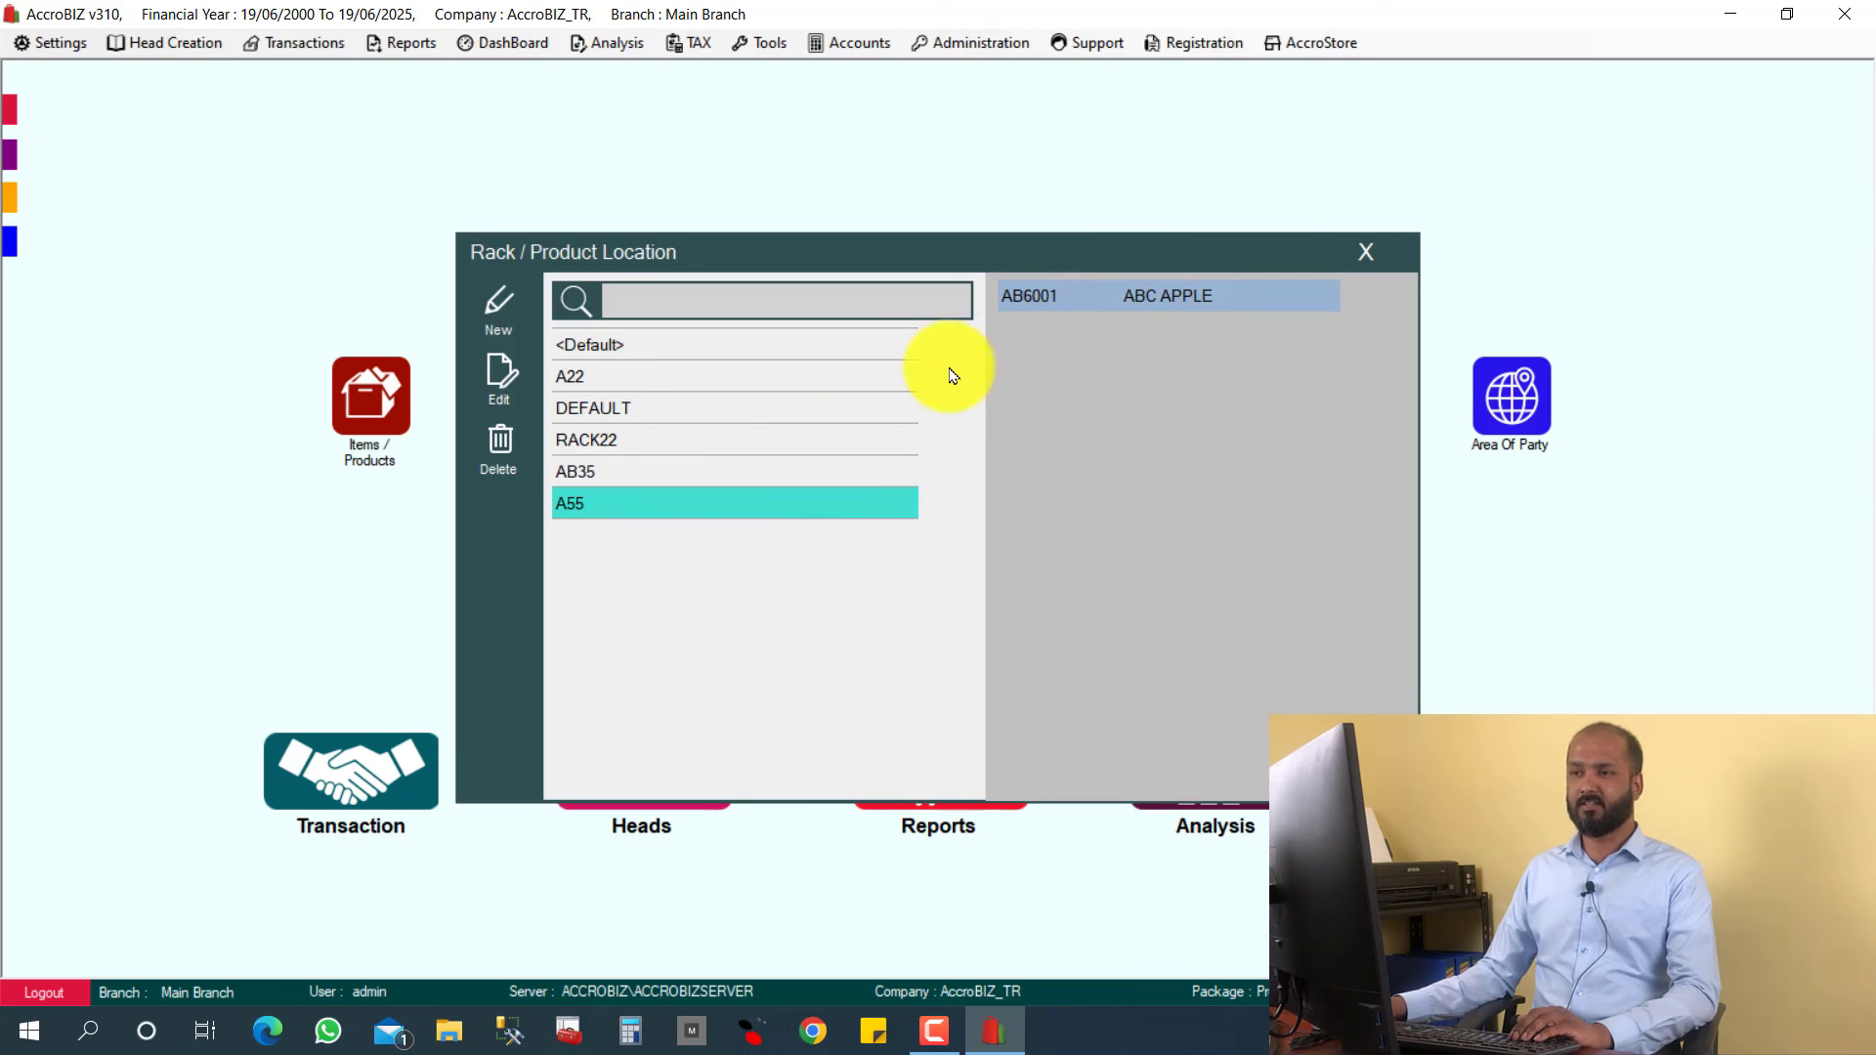
pyautogui.click(505, 460)
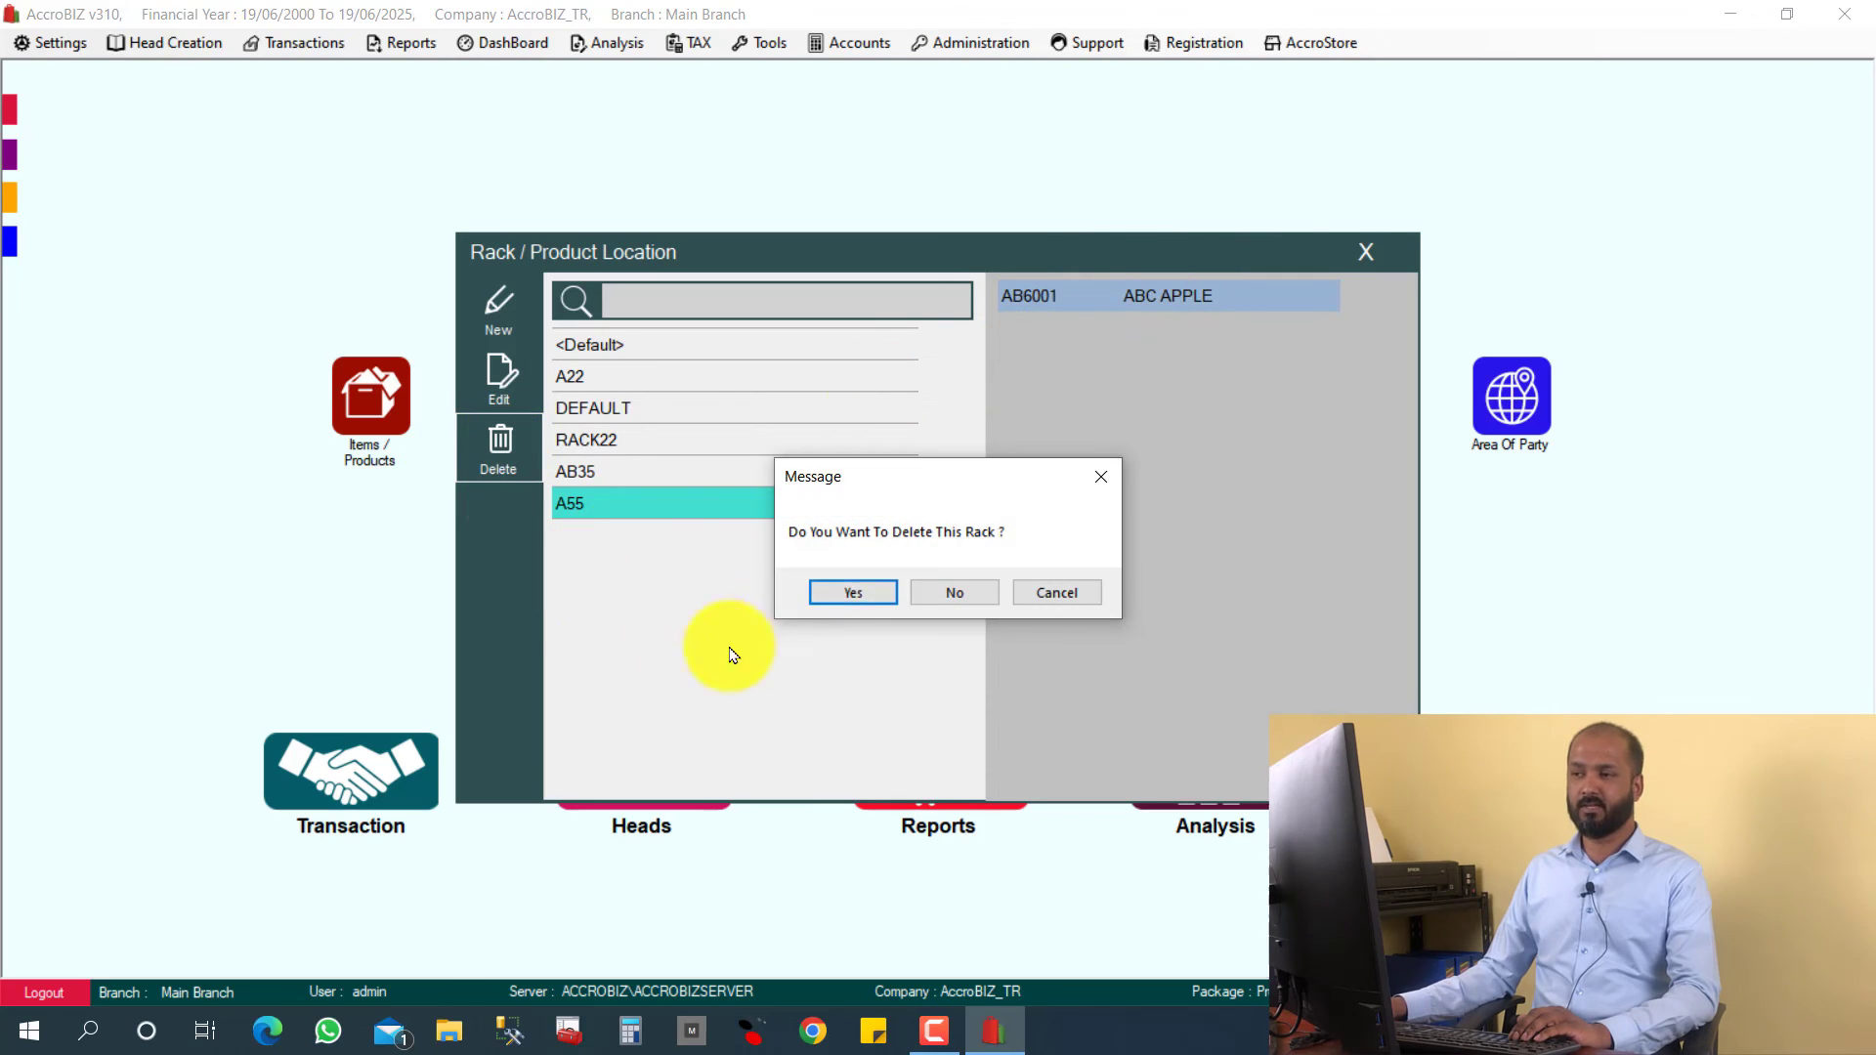
pyautogui.click(852, 590)
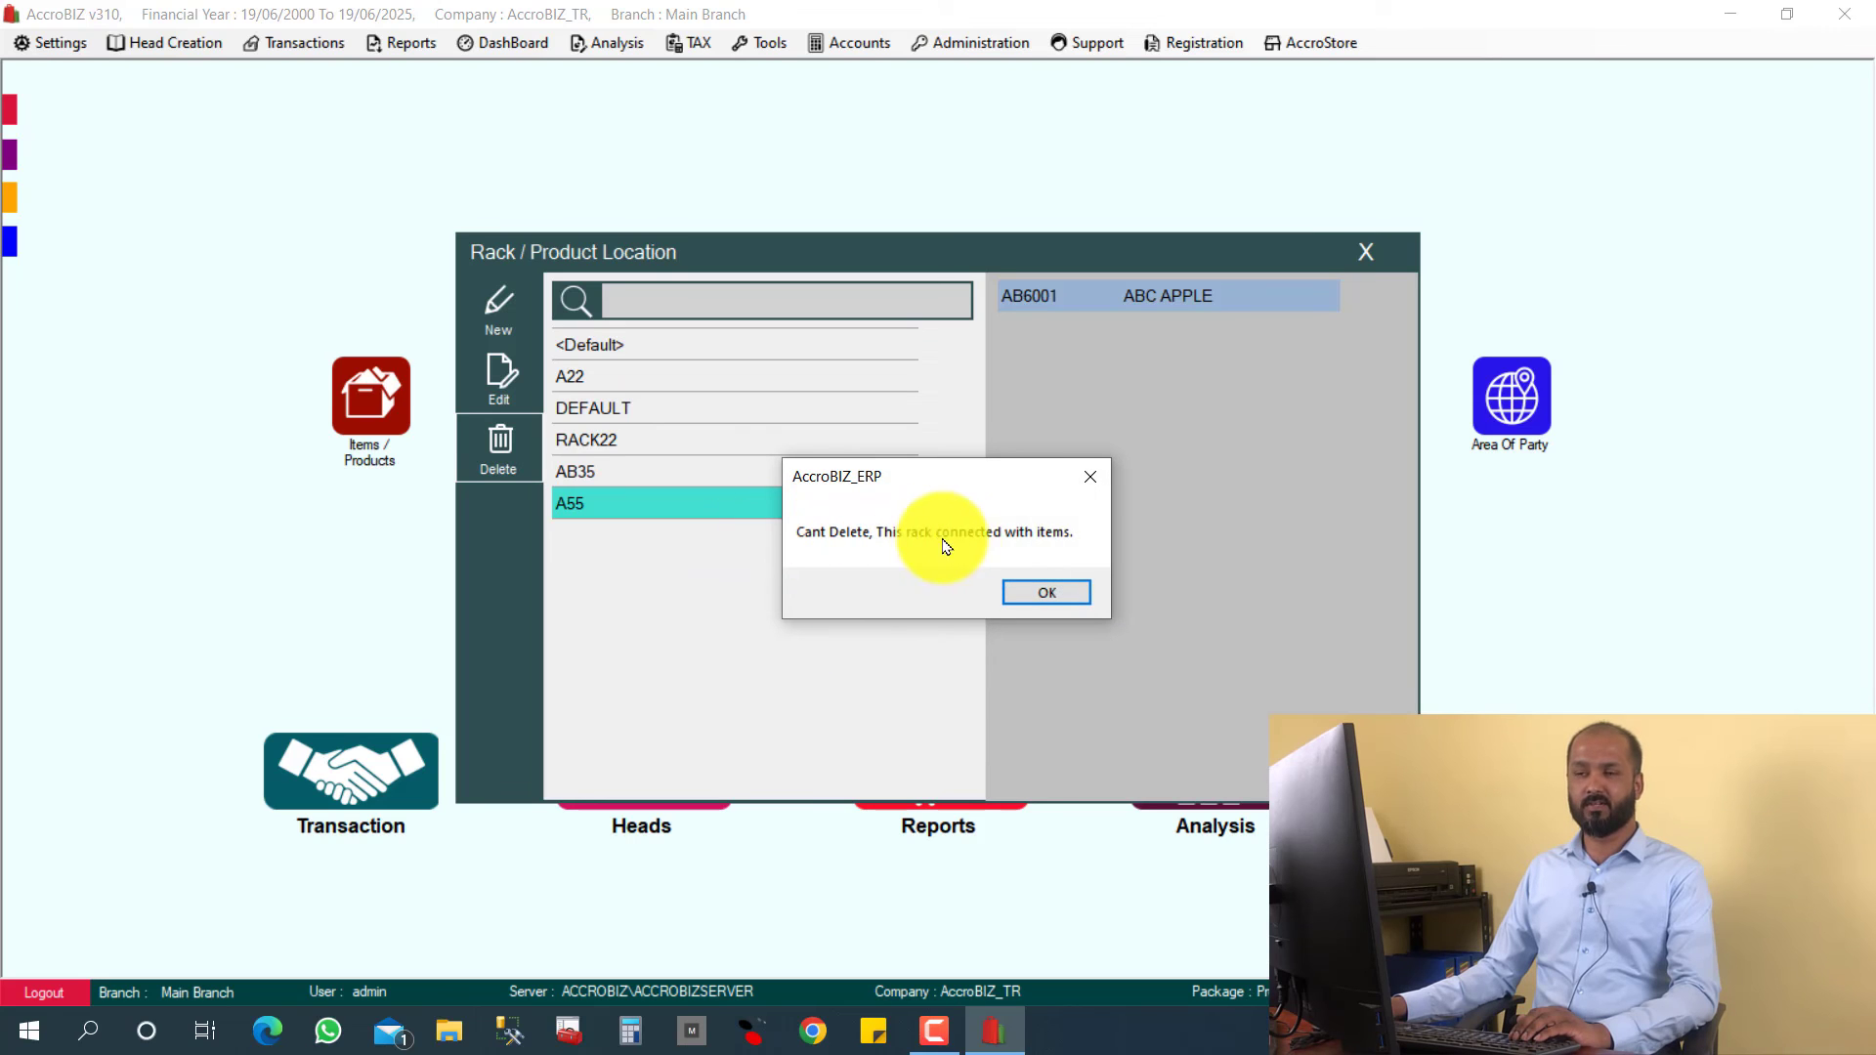
pyautogui.click(1047, 594)
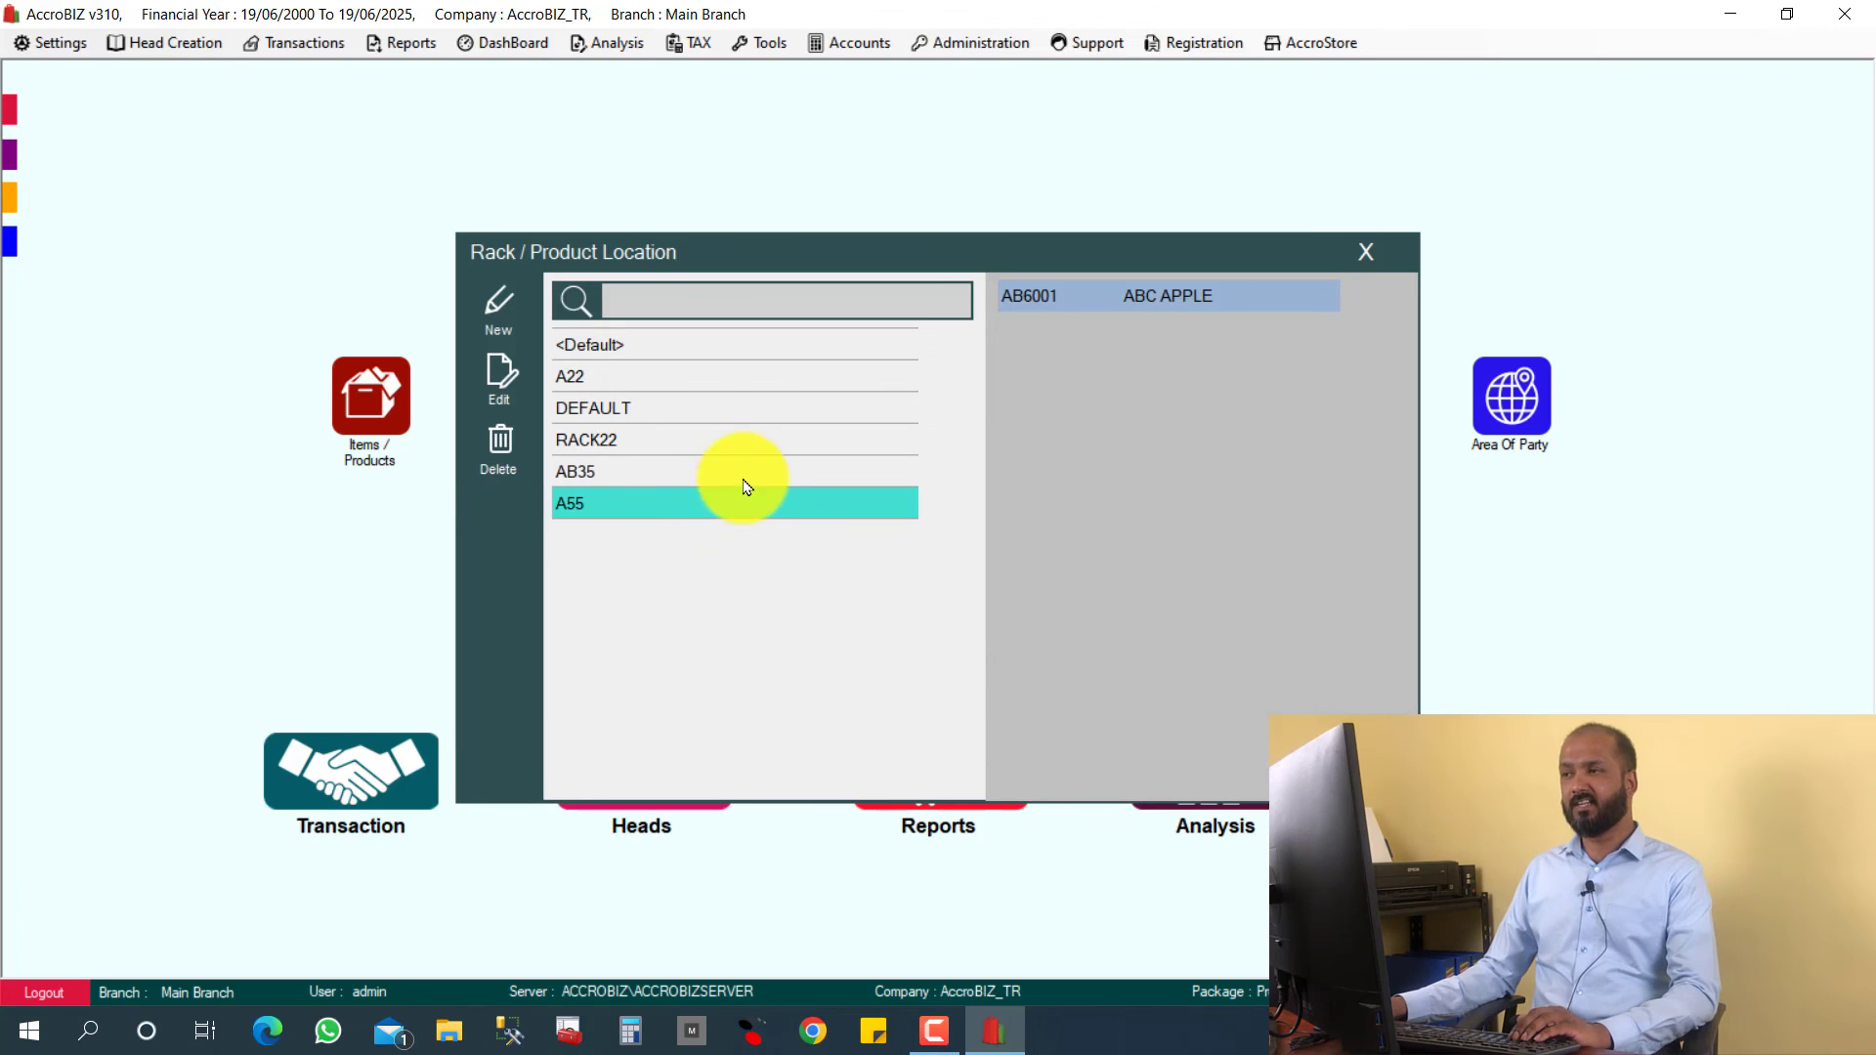
# Delete rack AB35, check A55's items, and close the rack list.
pyautogui.click(744, 473)
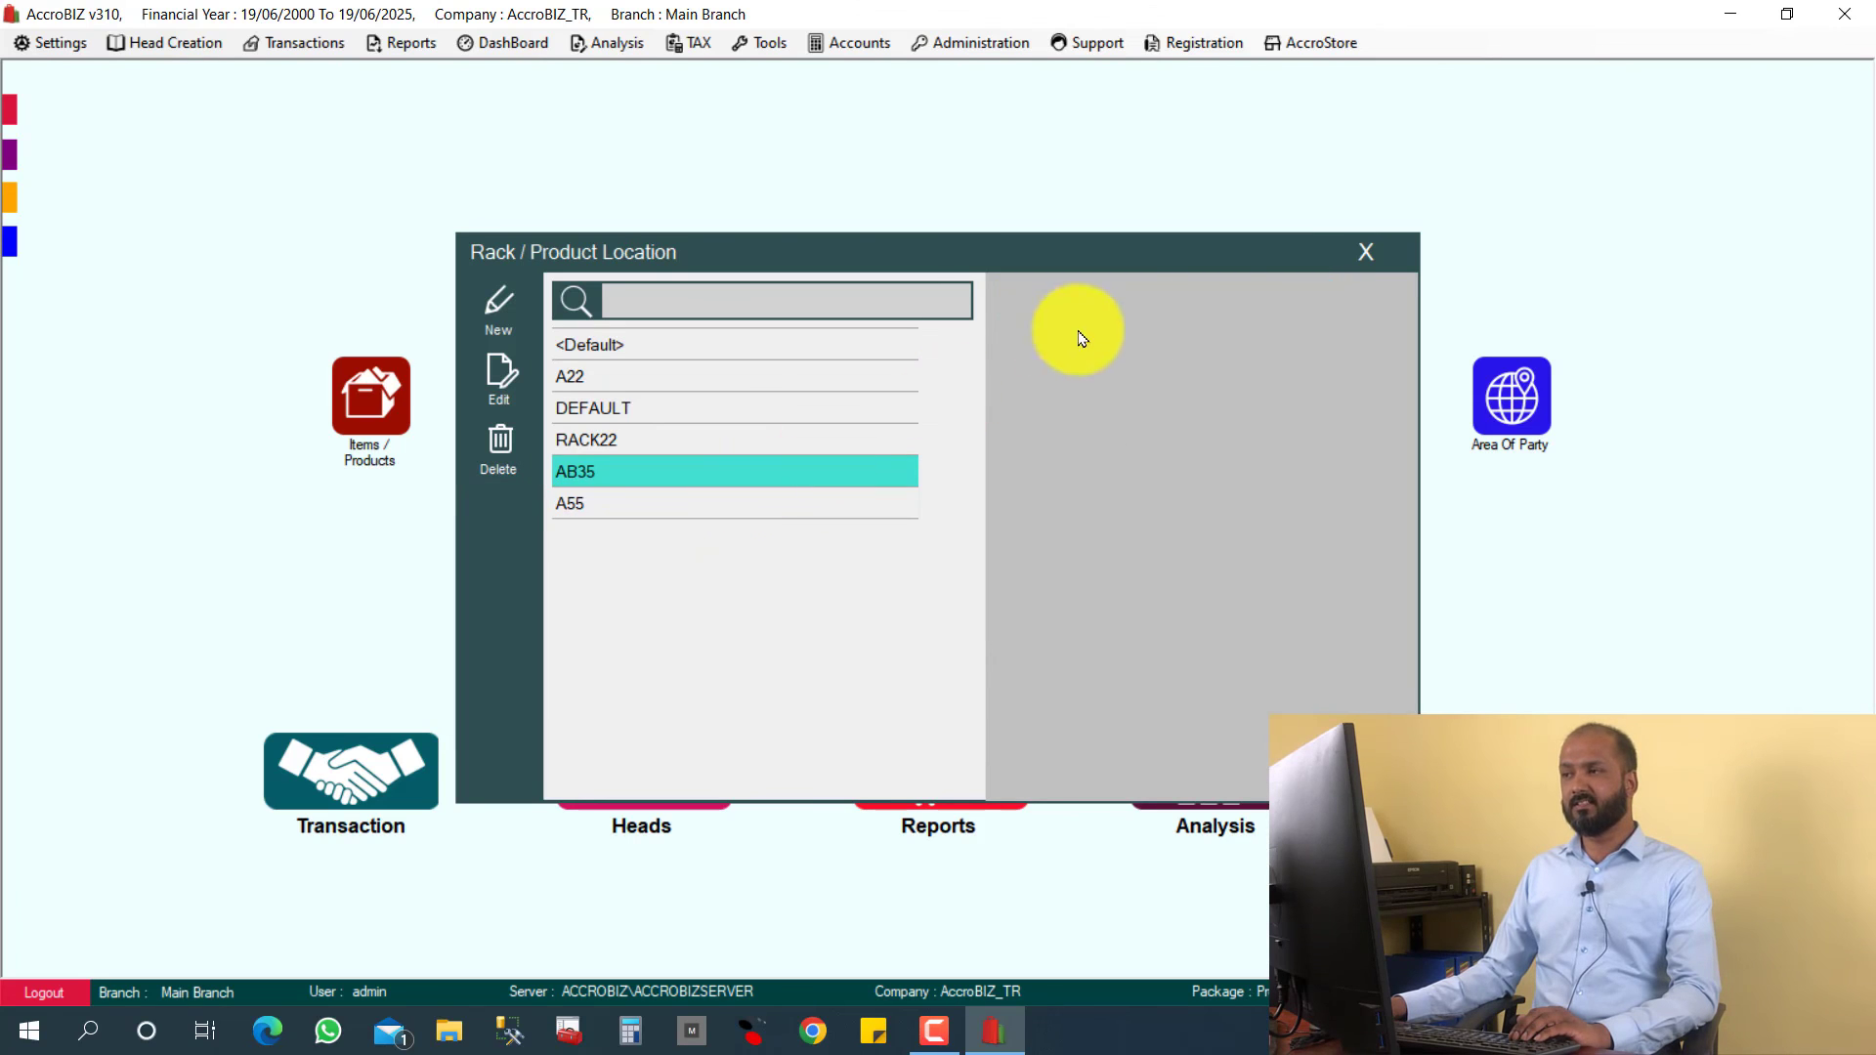
pyautogui.click(501, 444)
pyautogui.click(845, 591)
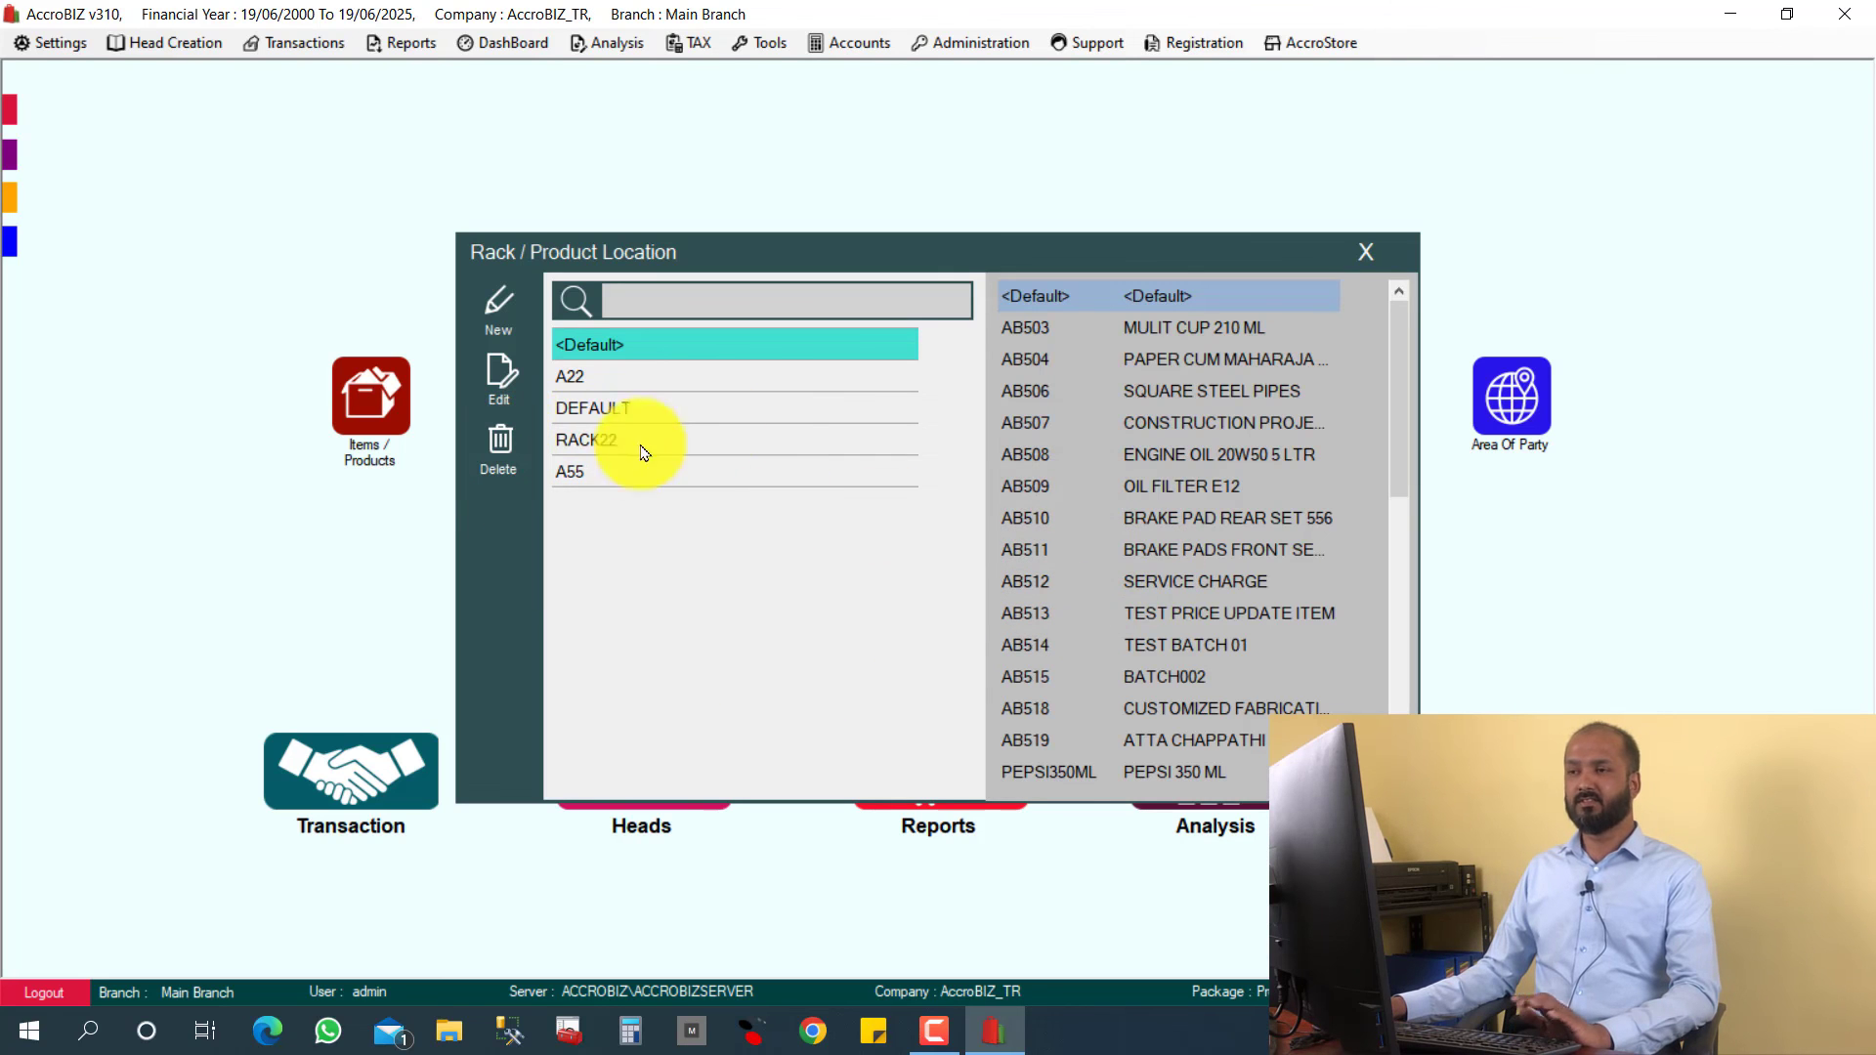
pyautogui.click(766, 473)
pyautogui.click(1366, 252)
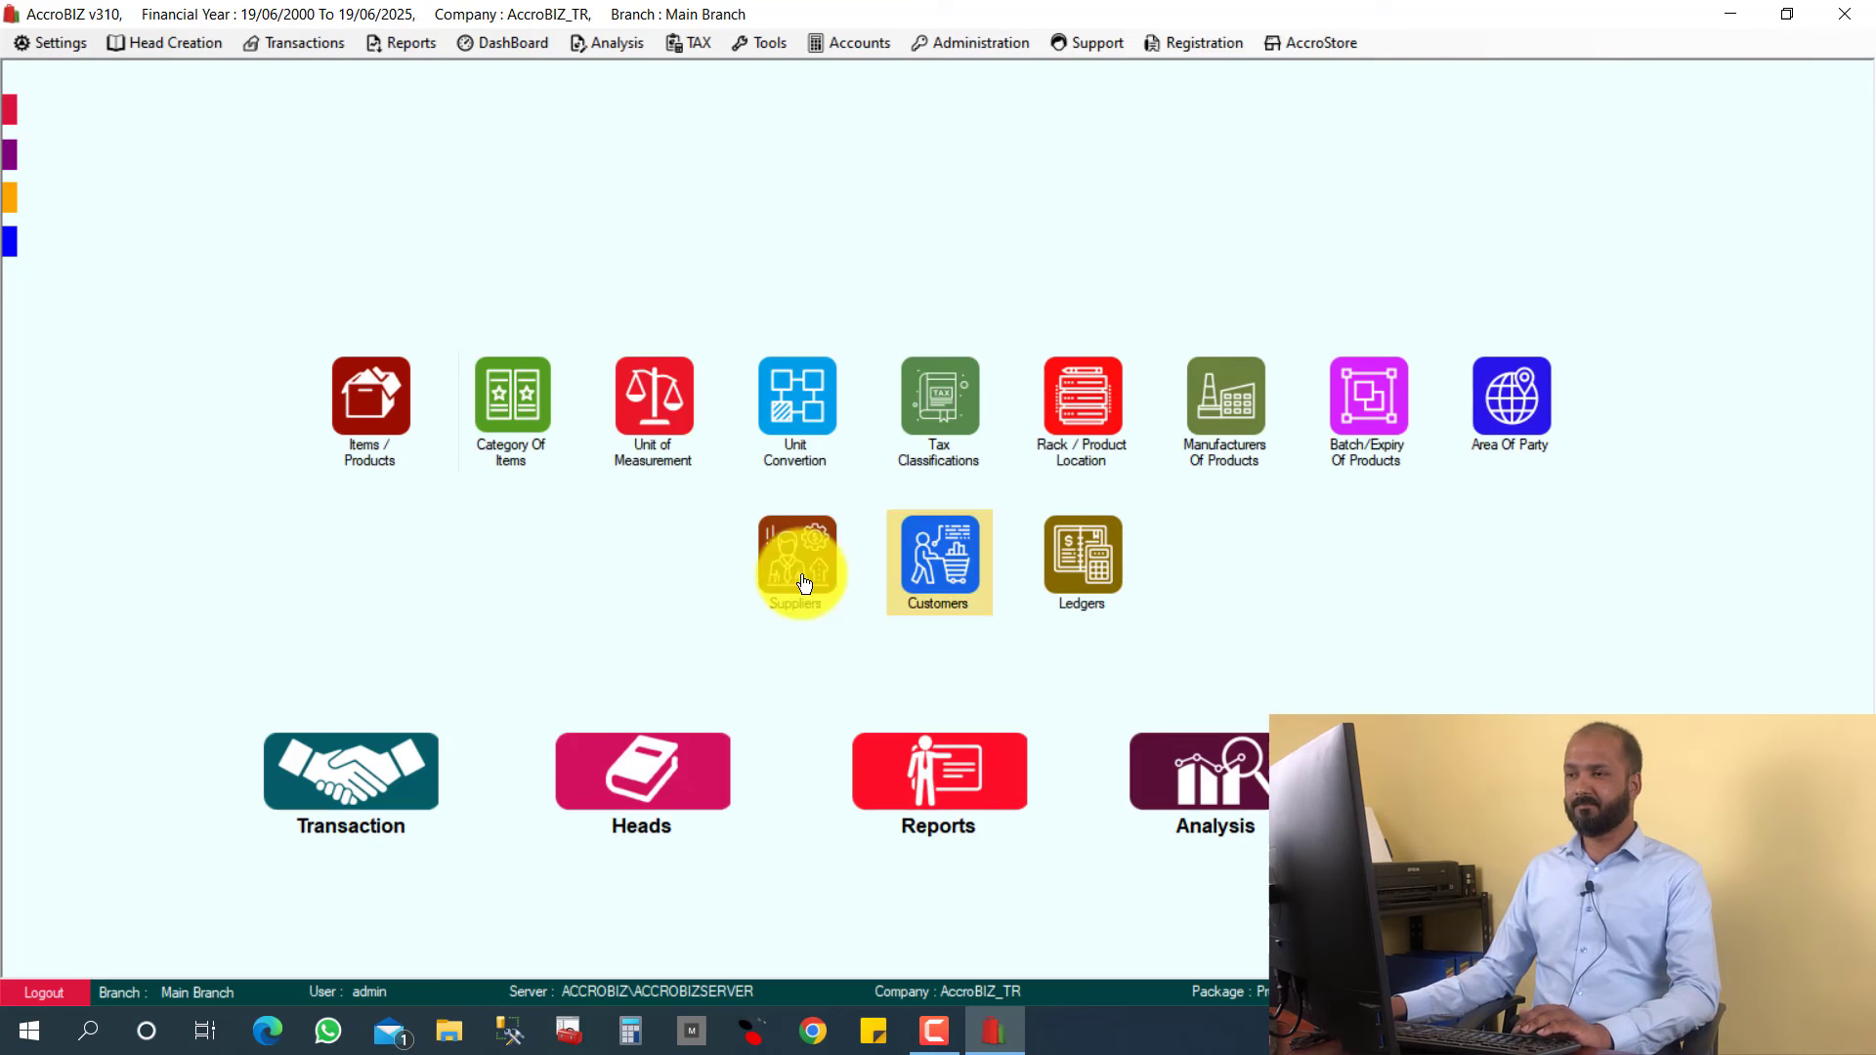